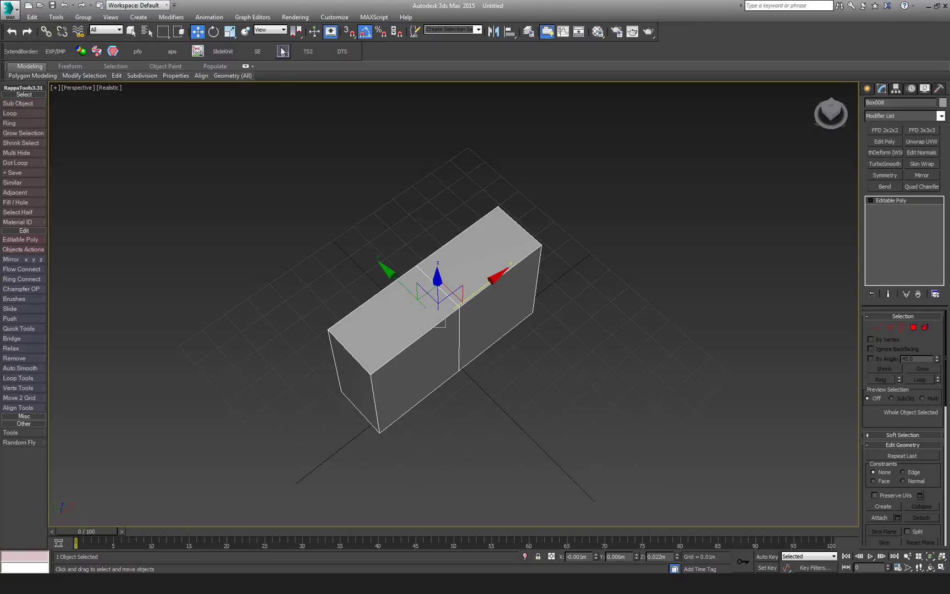
- Open the soulburnScriptsLister dialog, move it clear of the box and browse its list of scripts
click(282, 51)
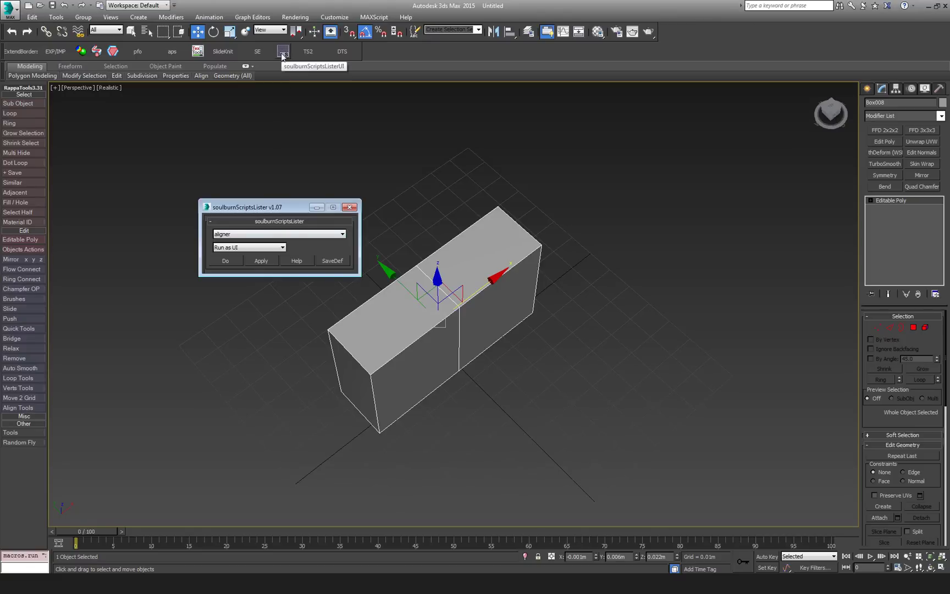
click(283, 234)
drag(259, 206, 217, 97)
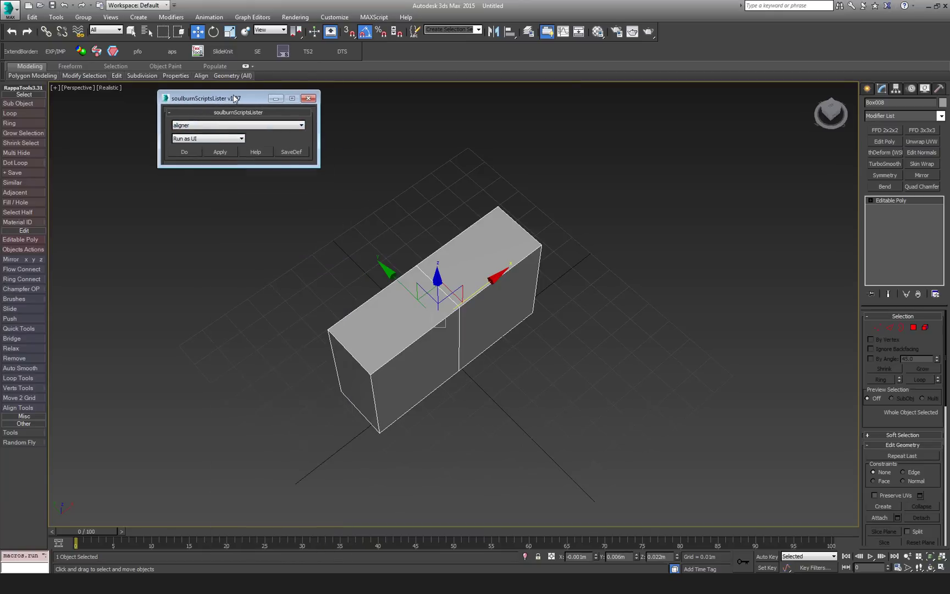
click(248, 123)
scroll(277, 191, up, 3)
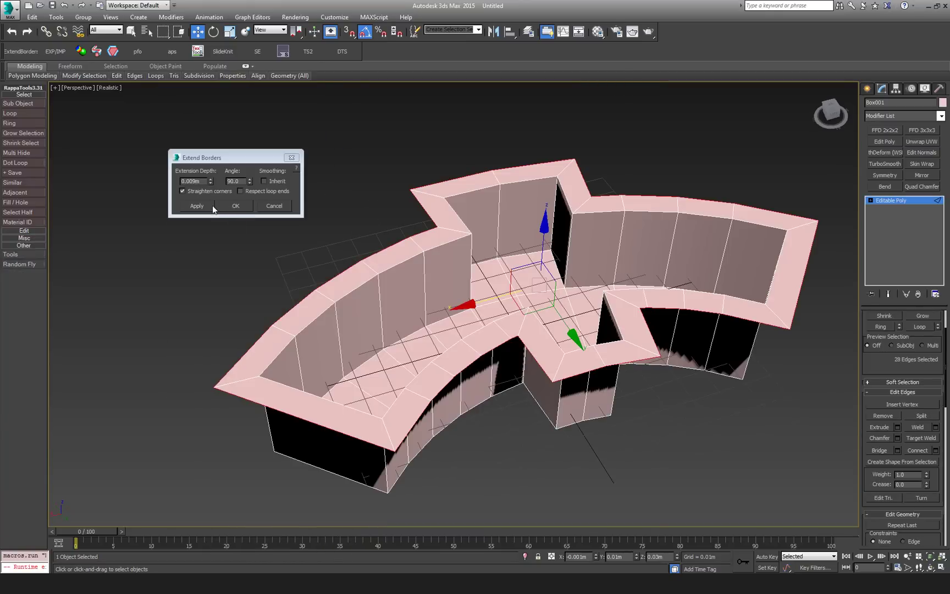
- Apply two Extend Borders operations of 0.009 m to the selected rim edges, at angles of 90 and -90 degrees
click(198, 207)
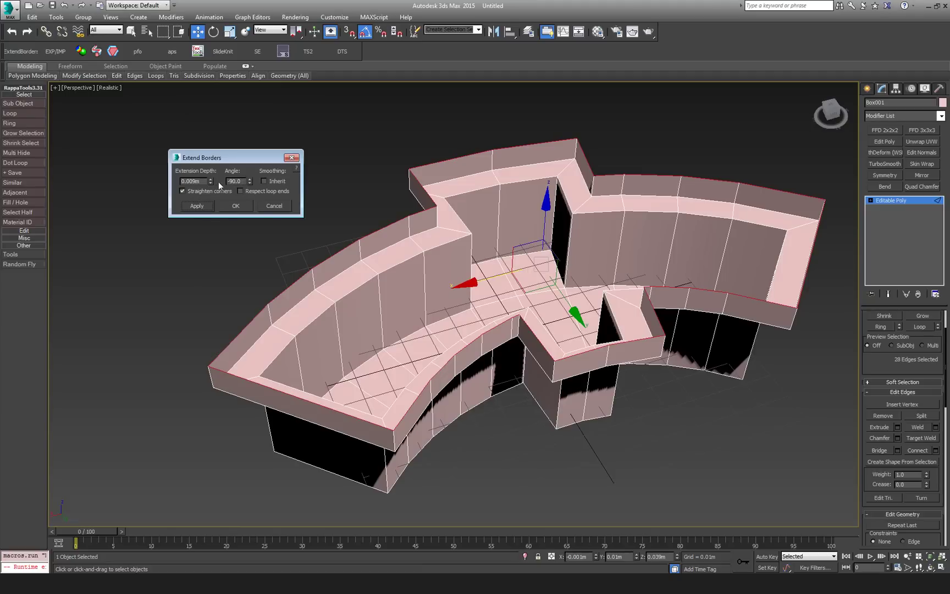
click(199, 206)
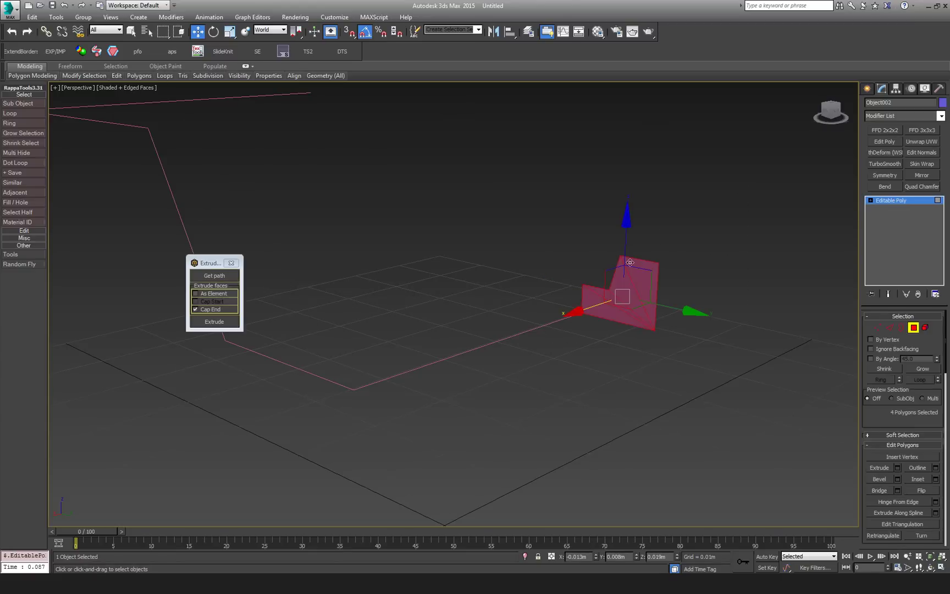
- Select the vertices at the far end of the extruded profile and move them with snapping to the path line's end
scroll(441, 324, down, 3)
middle_drag(441, 325, 427, 279)
key(1)
key(F3)
drag(396, 182, 439, 255)
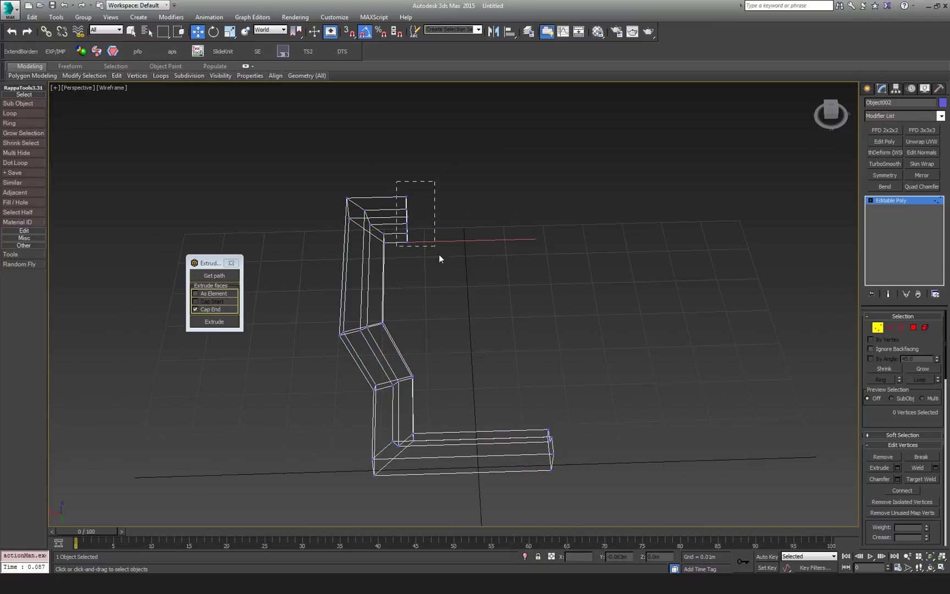
key(F3)
key(s)
drag(389, 221, 517, 244)
alt+middle_drag(518, 244, 484, 225)
click(483, 286)
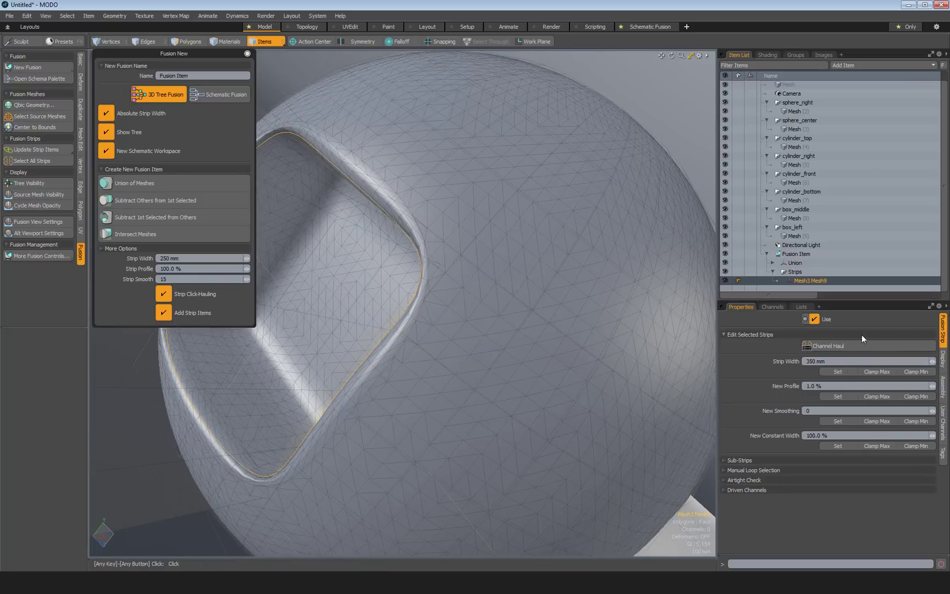
- In MODO, set the selected fusion strip's width to 350 mm, its profile to 1.0 % and its smoothing to 0
click(844, 373)
click(840, 396)
click(840, 421)
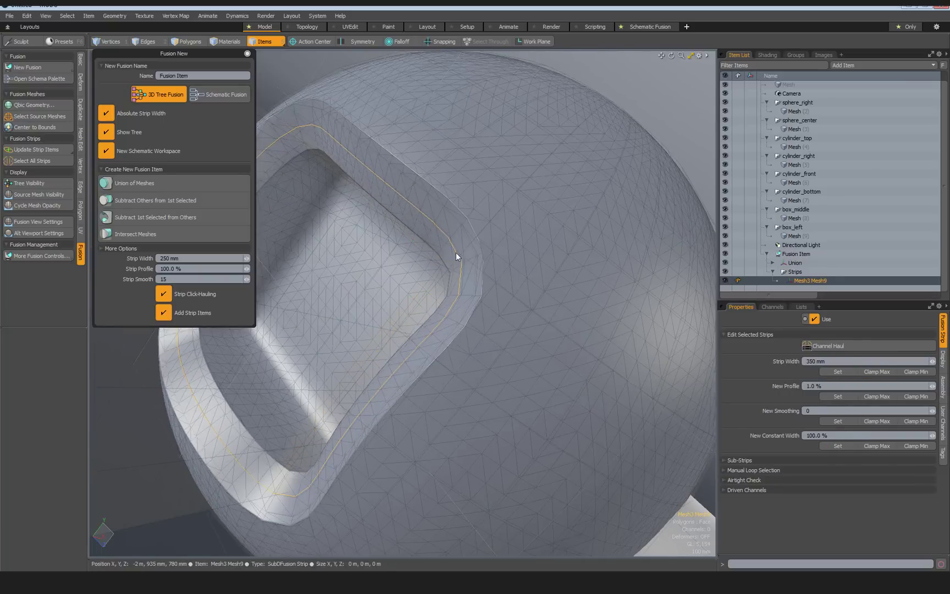
alt+drag(451, 253, 399, 244)
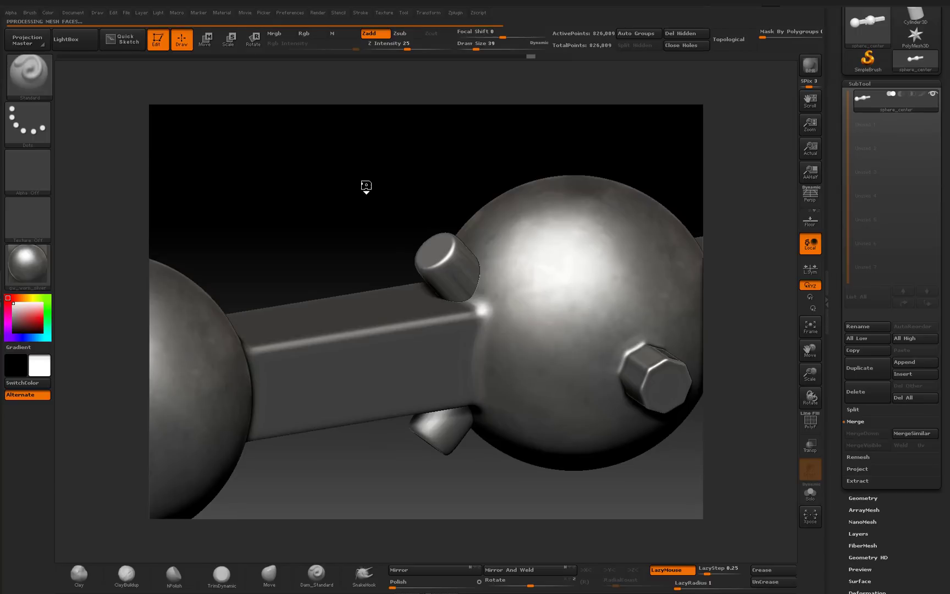
- In ZBrush, rotate around the sphere_center mesh and turn on its polygon frame display
drag(380, 172, 388, 258)
key(shift+f)
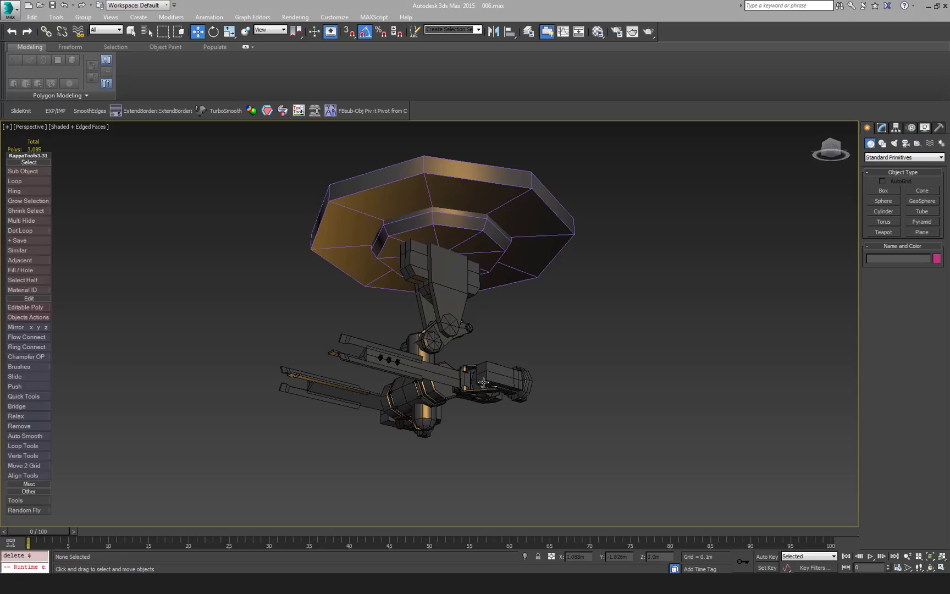
- In 3ds Max, select the outer vertices of both side blocks on the bracket under the disc and scale them along X
mouse_move(473, 275)
alt+middle_down()
mouse_move(495, 267)
mouse_move(477, 263)
alt+middle_up()
scroll(496, 267, up, 3)
key(1)
drag(306, 193, 401, 296)
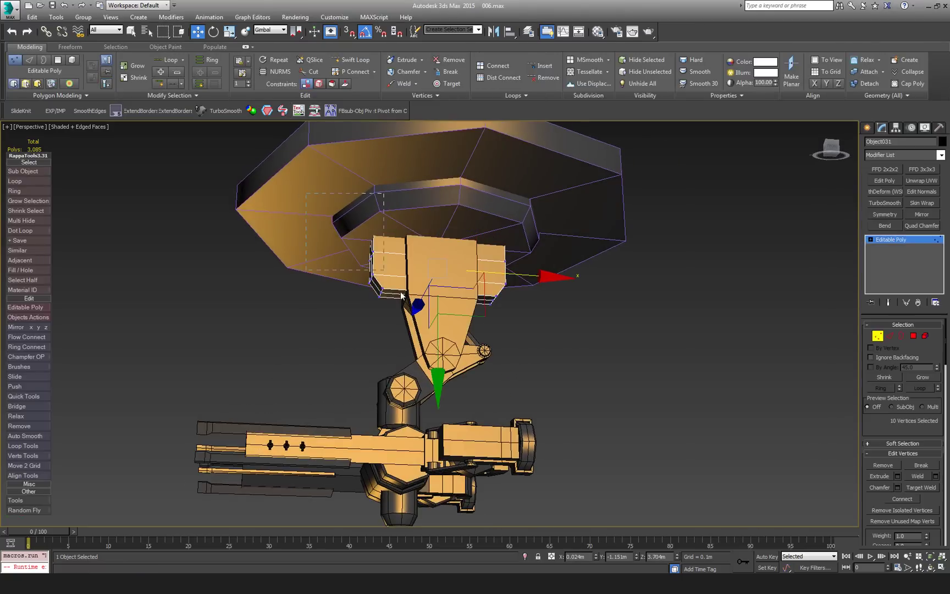
alt+middle_drag(407, 310, 400, 299)
ctrl+drag(464, 236, 530, 308)
key(e)
key(r)
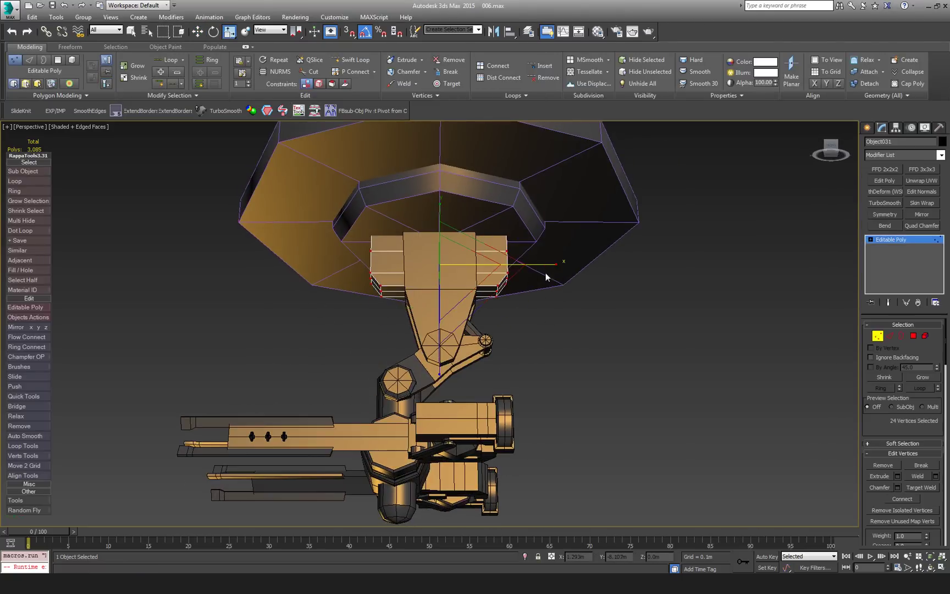
key(1)
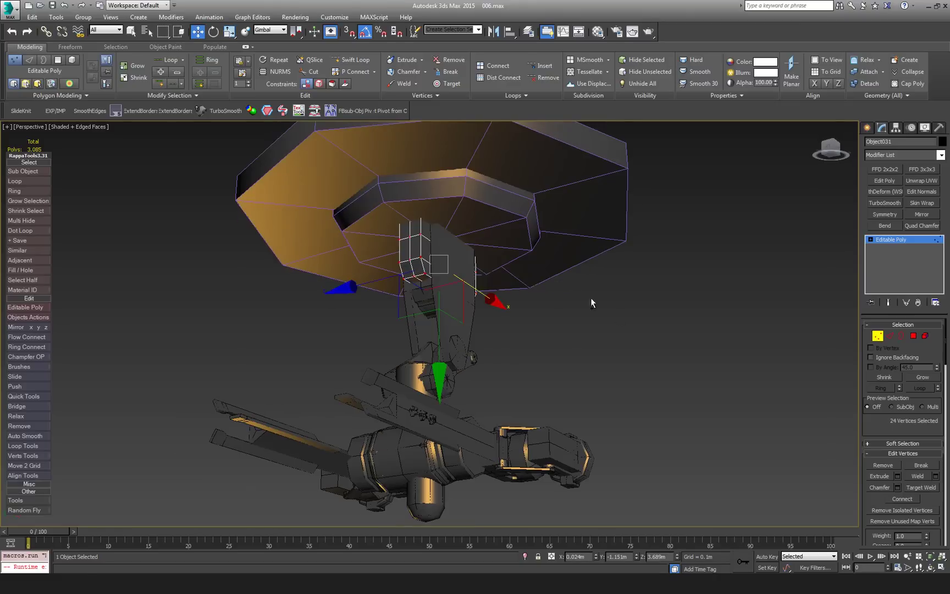
click(550, 340)
alt+middle_drag(549, 339, 513, 344)
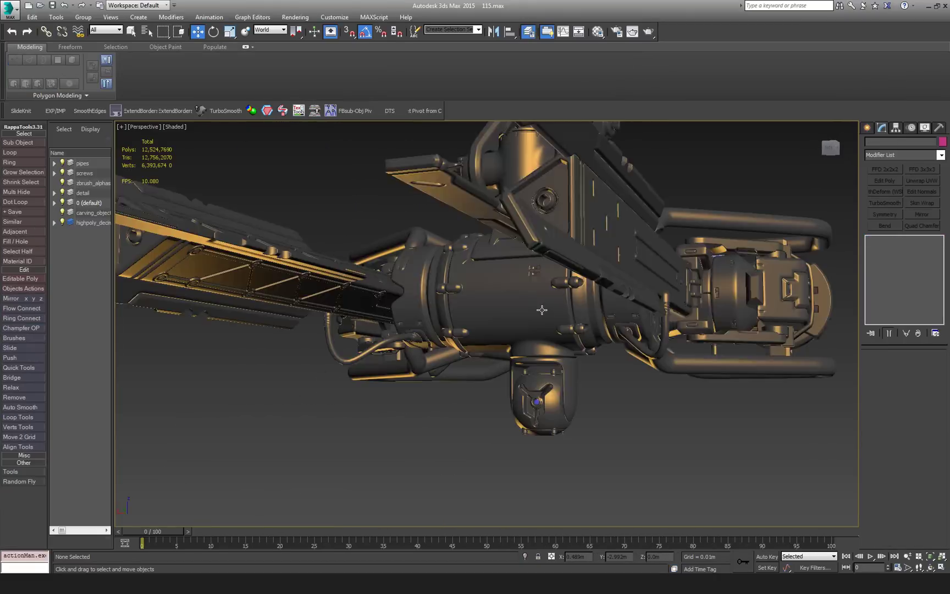
mouse_move(542, 310)
alt+middle_down()
mouse_move(580, 313)
mouse_move(544, 311)
mouse_move(607, 270)
mouse_move(595, 334)
mouse_move(569, 325)
mouse_move(551, 298)
mouse_move(556, 308)
alt+middle_up()
scroll(580, 313, down, 5)
scroll(551, 299, up, 3)
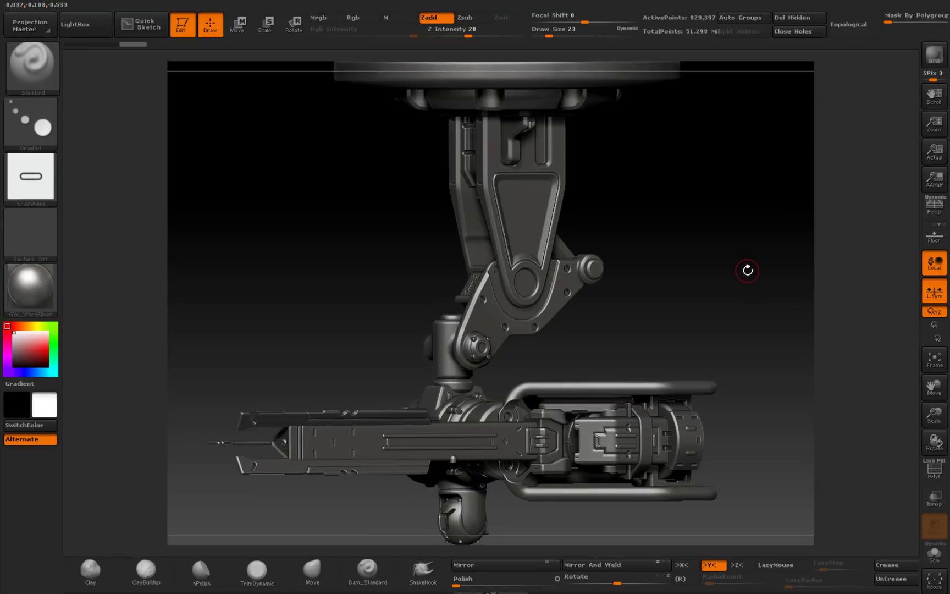
- In ZBrush, turn on perspective for viewing the detailed turret model
key(p)
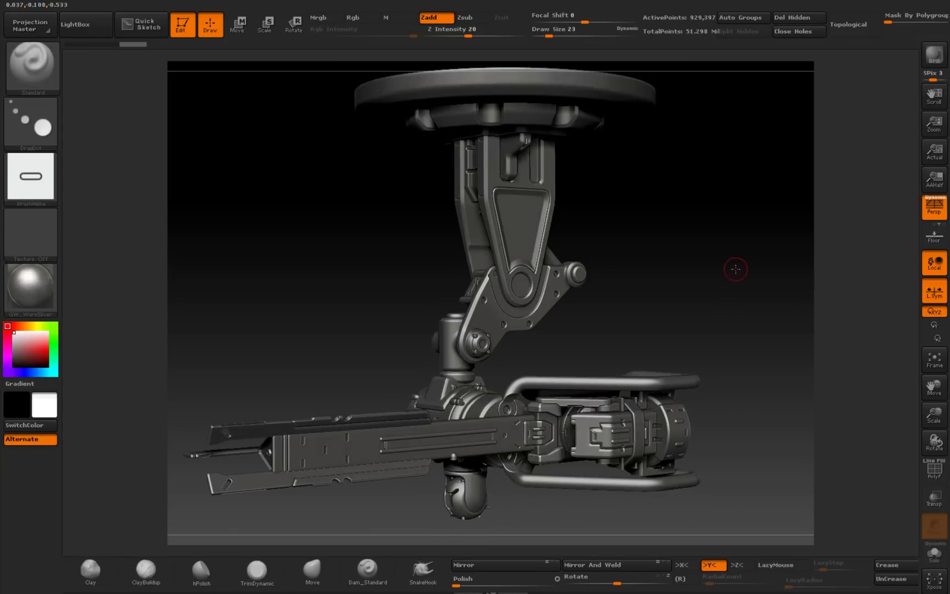
mouse_move(736, 269)
mouse_down()
mouse_move(745, 264)
mouse_move(728, 260)
mouse_up()
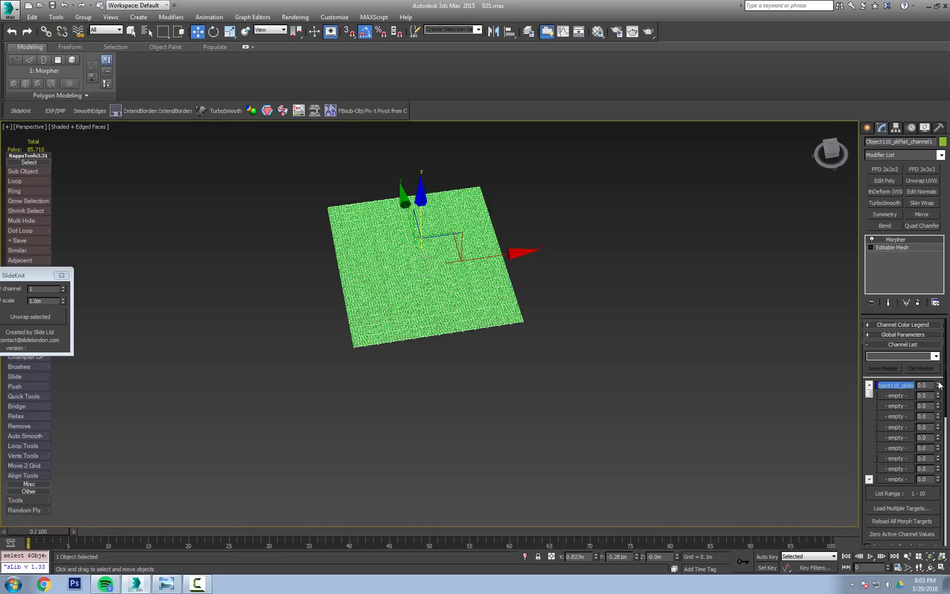
- In 3ds Max, raise the flat pattern mesh's first Morpher channel to 100, deselect the mesh and hide the edged faces
drag(940, 385, 939, 366)
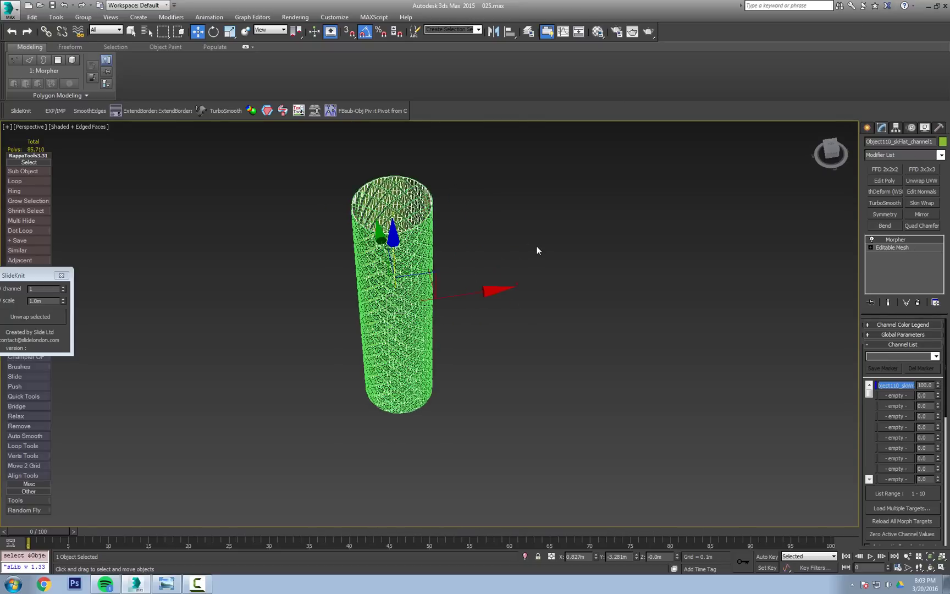
click(554, 240)
scroll(515, 252, up, 3)
key(F4)
mouse_move(425, 231)
middle_down()
mouse_move(435, 242)
mouse_move(421, 216)
middle_up()
- Unhide all hidden objects in the scene around the patterned cylinder
right_click(420, 216)
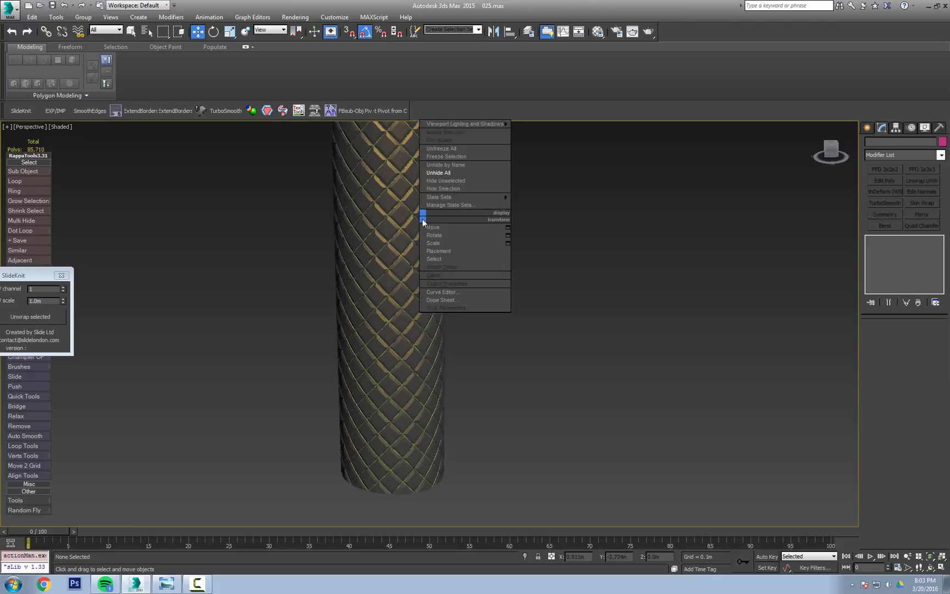
click(446, 173)
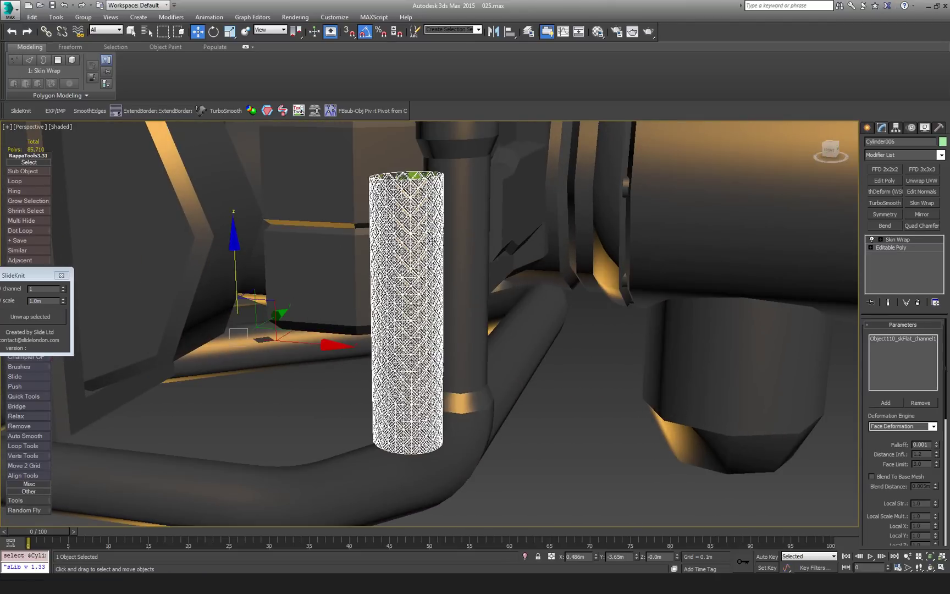
alt+middle_drag(432, 241, 379, 275)
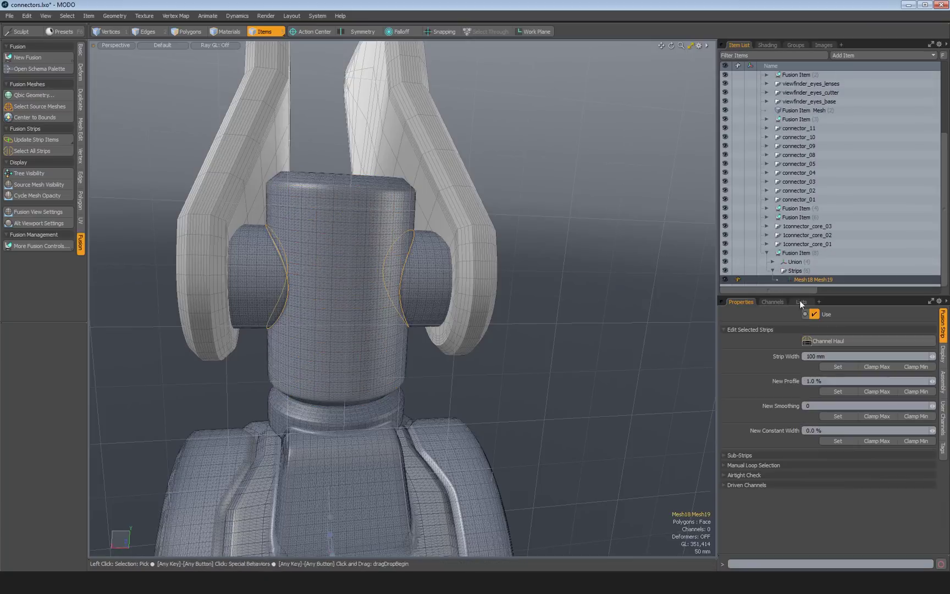
- In MODO, apply a 250 mm strip width with 100 % profile and 100 smoothing to the Mesh18 Mesh19 fusion strip
click(839, 367)
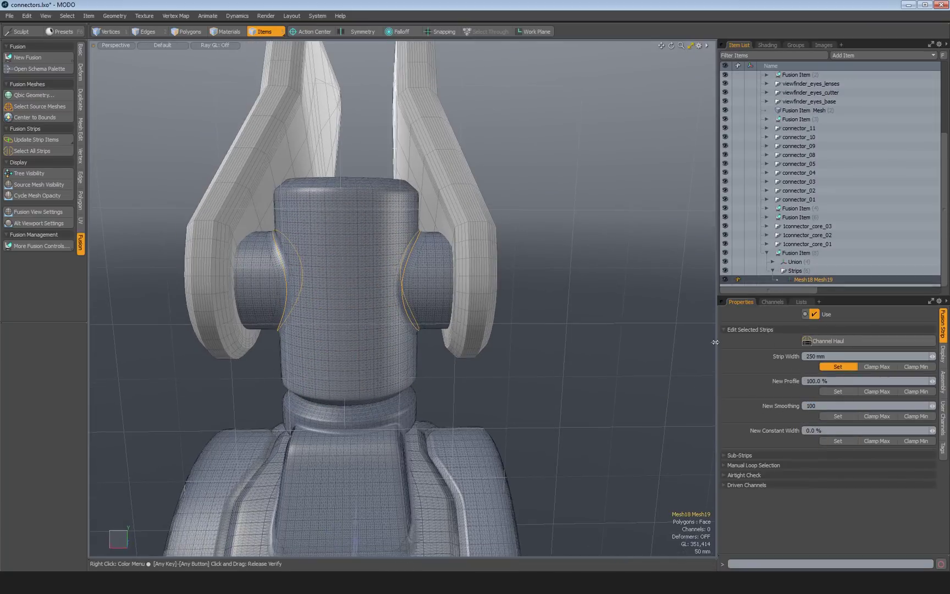
key(Escape)
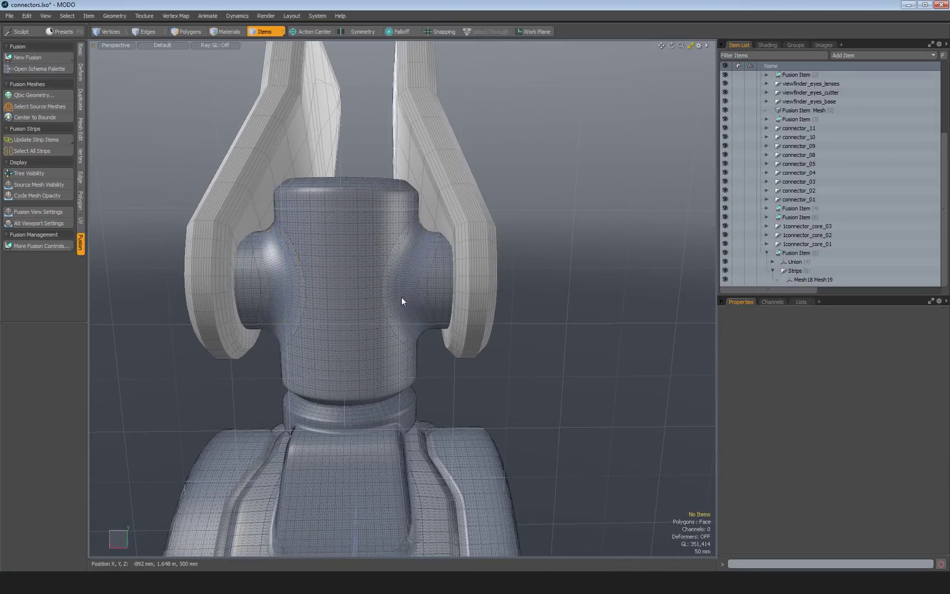
scroll(401, 297, down, 5)
alt+drag(402, 297, 384, 303)
scroll(390, 310, up, 6)
click(813, 279)
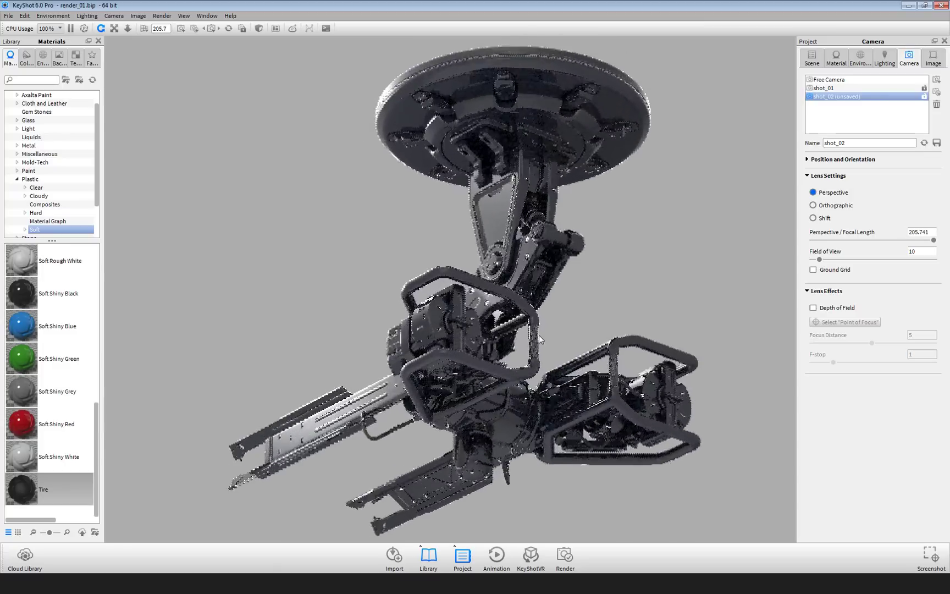
- In KeyShot, set the diffuse colour of the Tire #2 plastic material to RGB 25, 25, 25
middle_drag(539, 335, 533, 333)
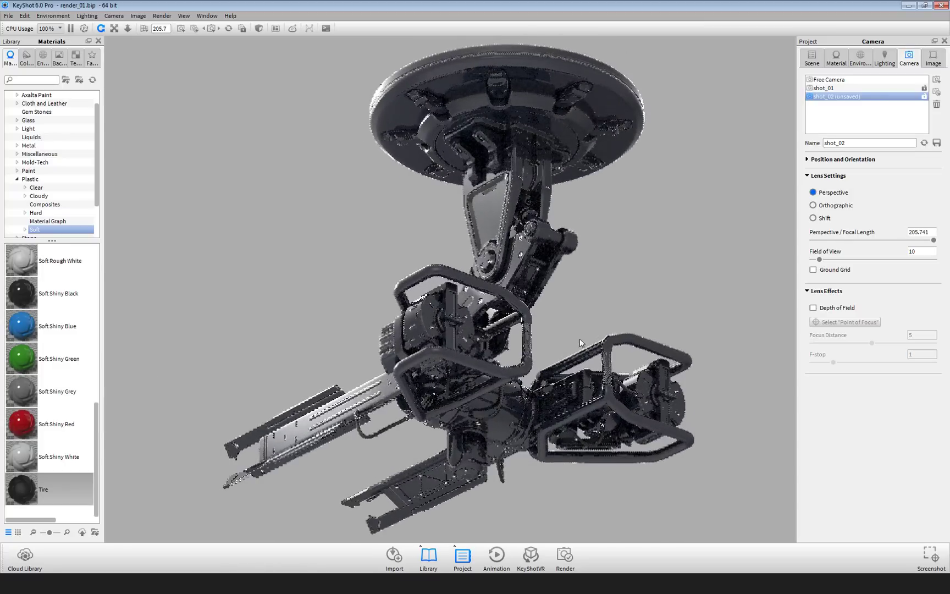
click(837, 58)
click(821, 421)
click(925, 158)
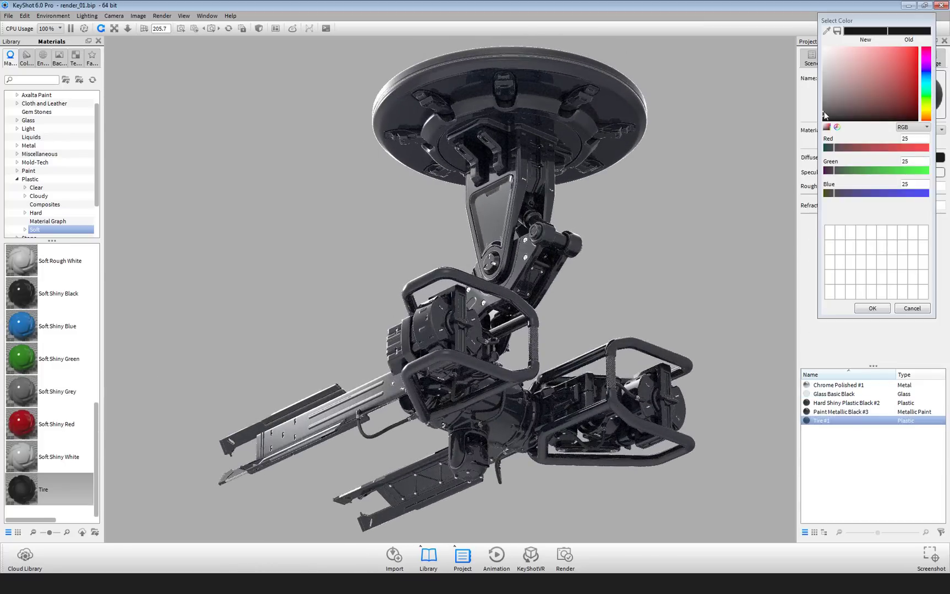
click(873, 308)
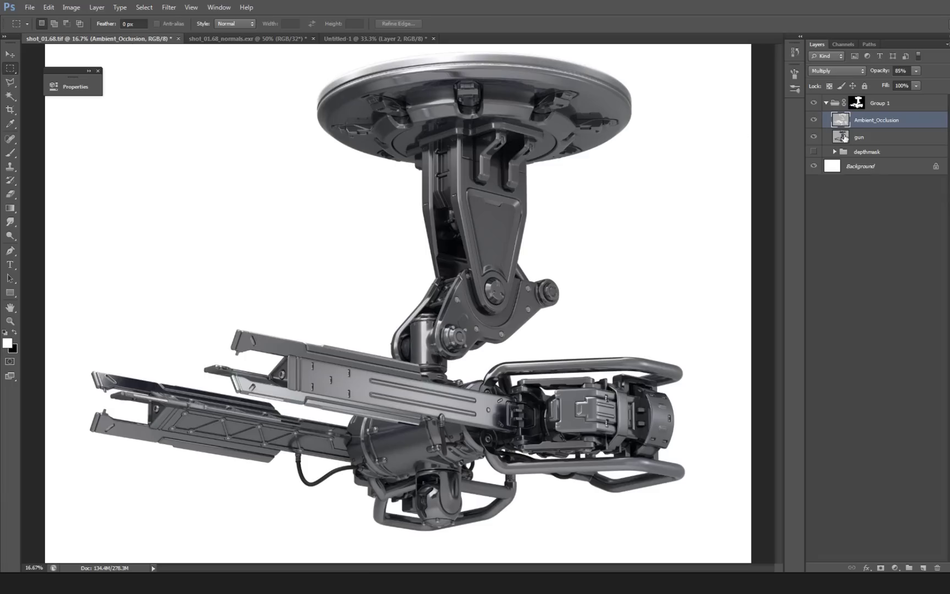
- In Photoshop, paste the copied grey edge-detail image above the gun layer and isolate it for a close look
click(845, 139)
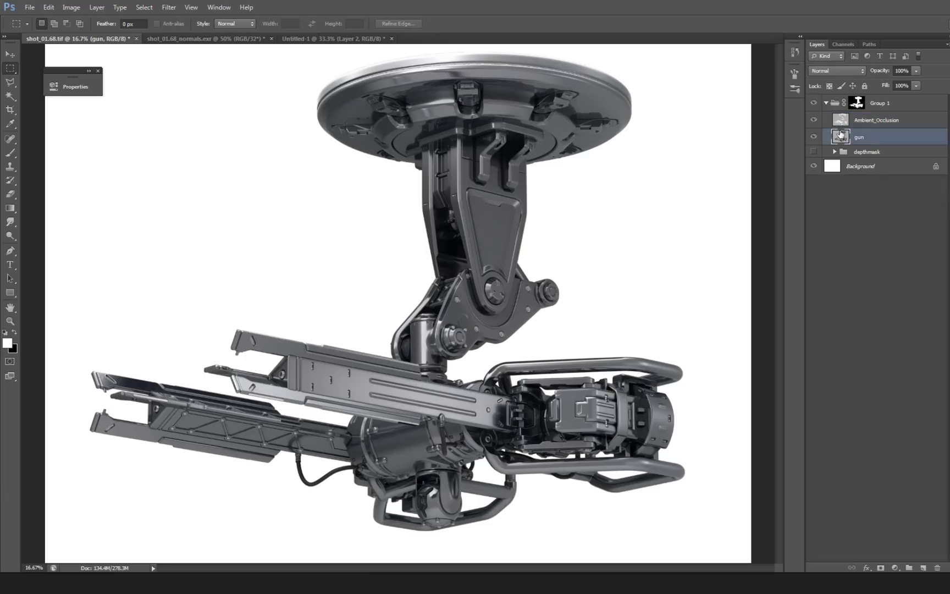
key(ctrl+v)
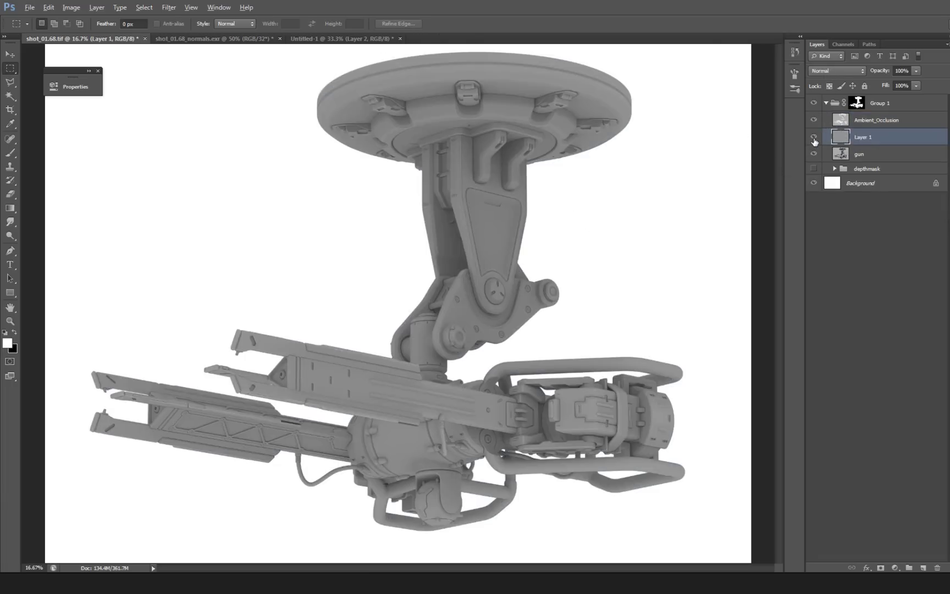
alt+click(814, 137)
alt+scroll(522, 223, up, 3)
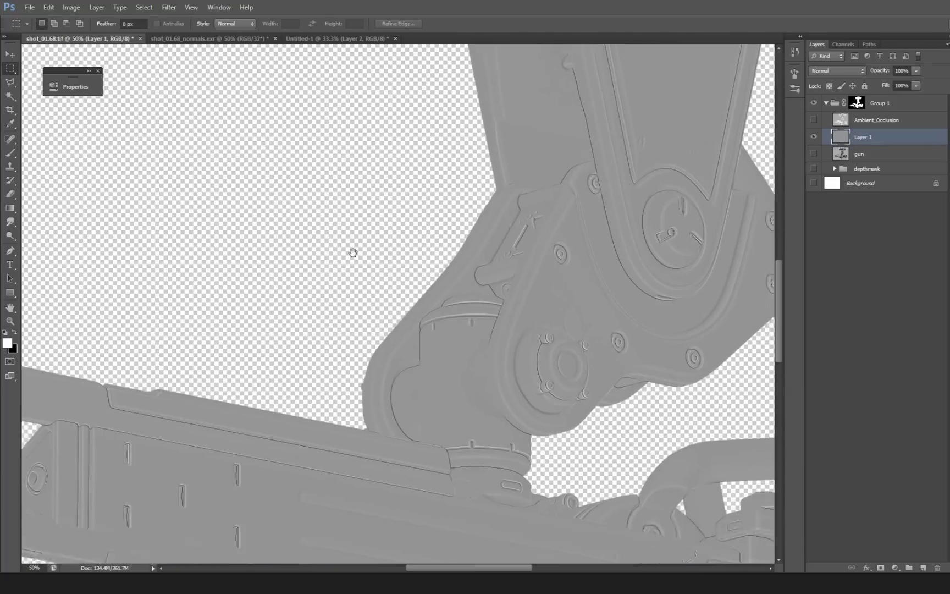
drag(353, 252, 232, 96)
- Show the other layers again, toggle Layer 1 for comparison and open its blend mode options
alt+click(815, 137)
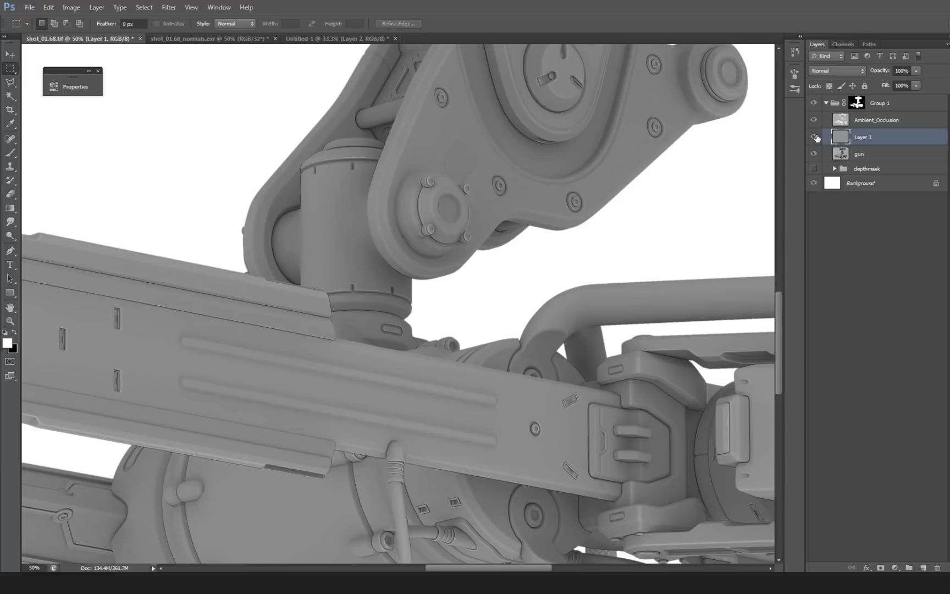
click(815, 137)
click(815, 137)
click(827, 71)
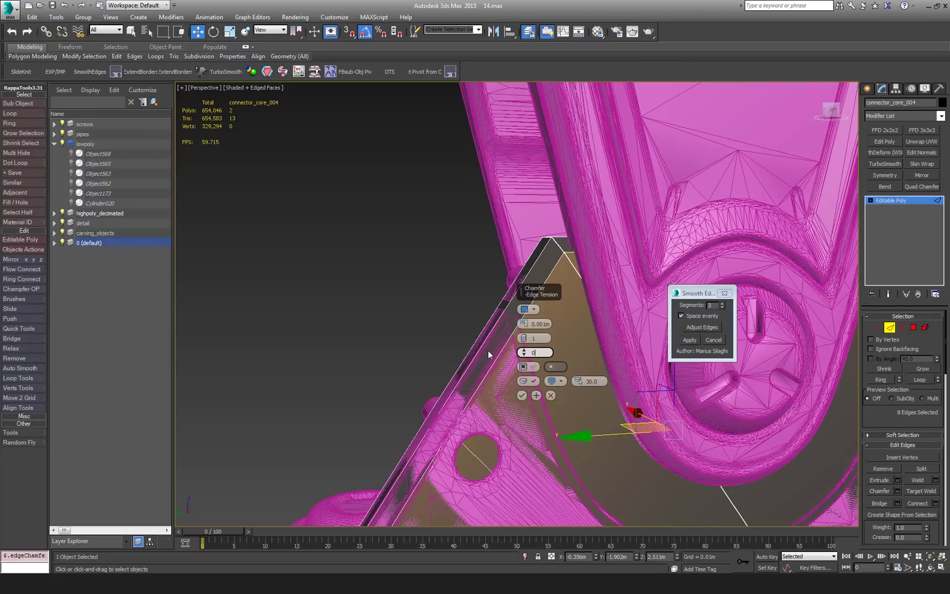
- In 3ds Max, chamfer the selected edges of connector_core_004 by 0.227 m with 2 segments and a tension of 0.405
text(.5)
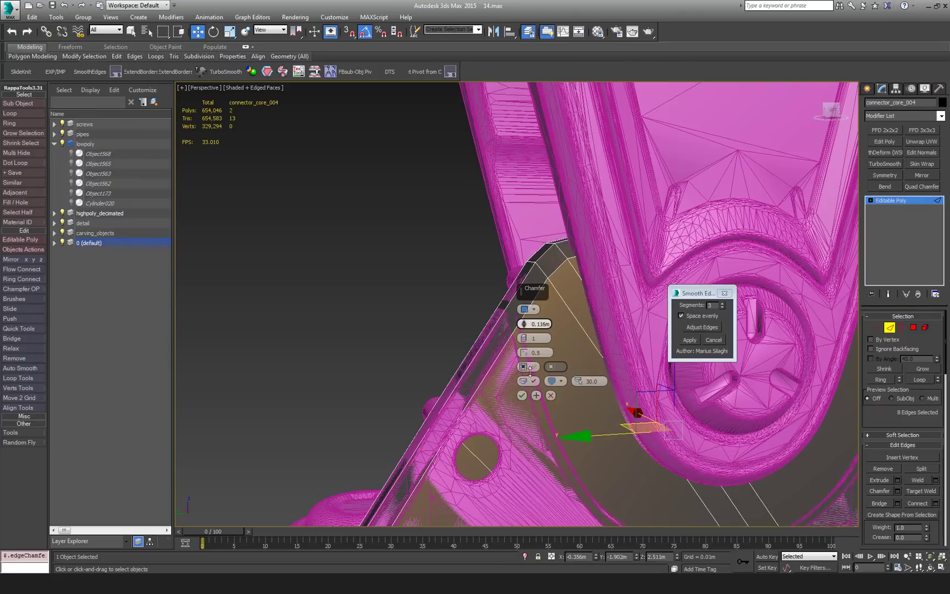
drag(530, 371, 589, 1)
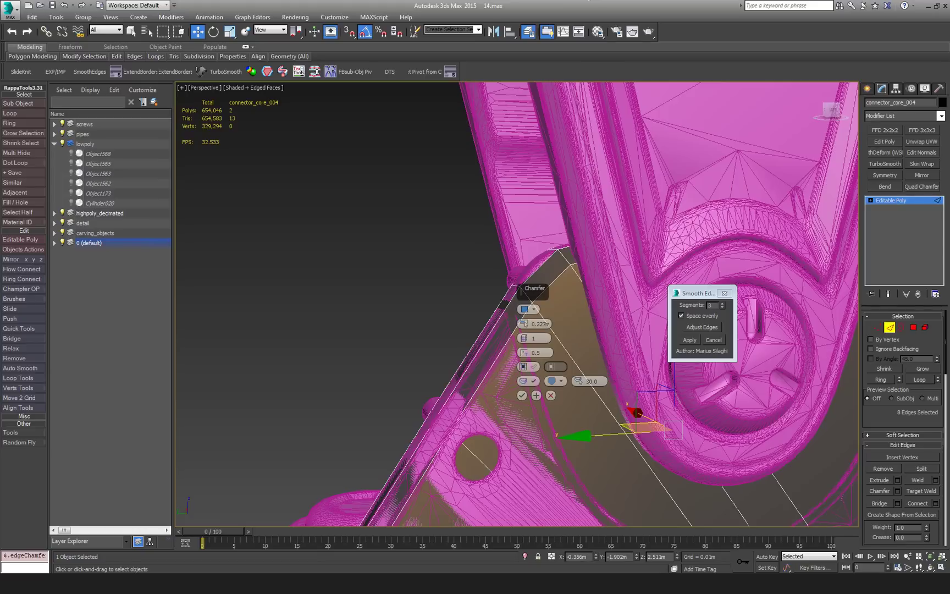
mouse_move(523, 337)
alt+middle_down()
mouse_move(382, 329)
mouse_move(435, 335)
mouse_move(364, 346)
mouse_move(433, 334)
mouse_move(399, 336)
mouse_move(364, 377)
mouse_move(365, 335)
mouse_move(383, 327)
mouse_move(504, 390)
mouse_move(494, 394)
mouse_move(521, 353)
alt+middle_up()
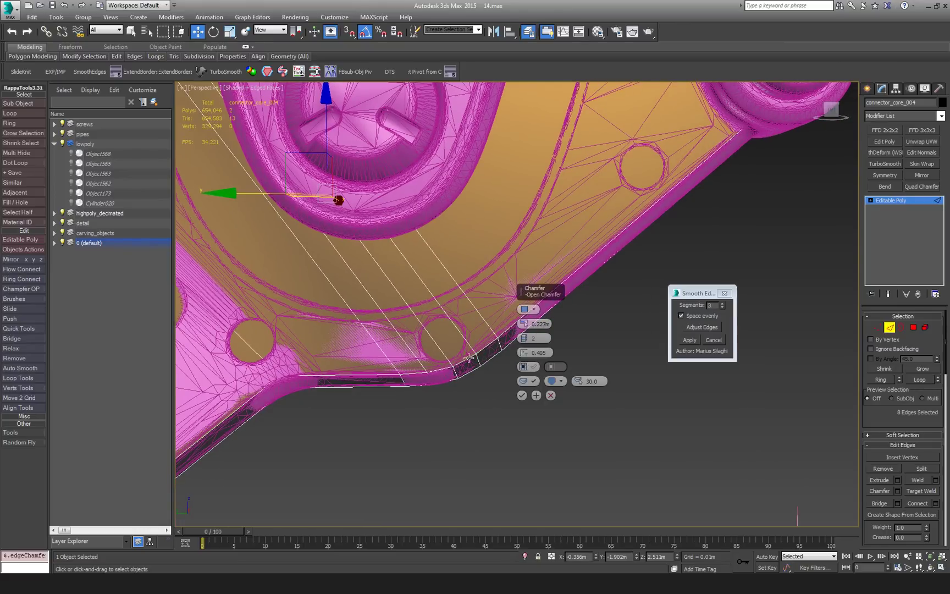
alt+middle_drag(468, 358, 441, 365)
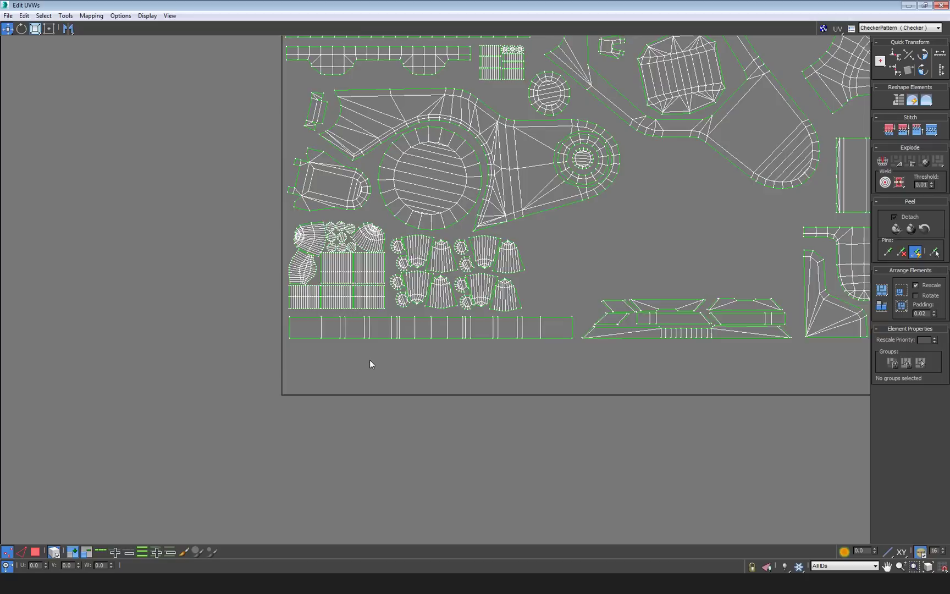
- In the UV editor, move the cluster of small UV islands in the tile's lower-left corner down to its bottom border
middle_drag(369, 359, 361, 398)
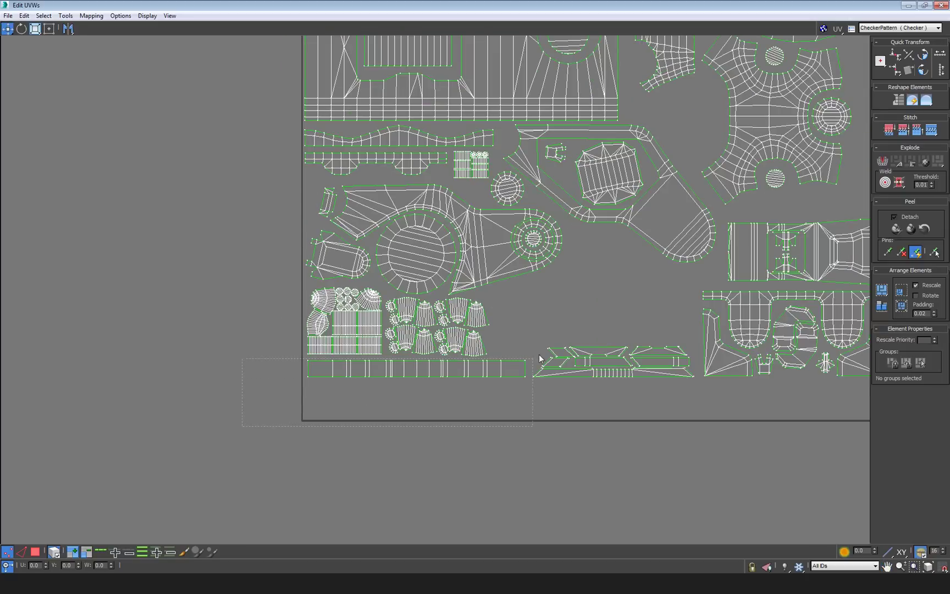
drag(679, 306, 678, 307)
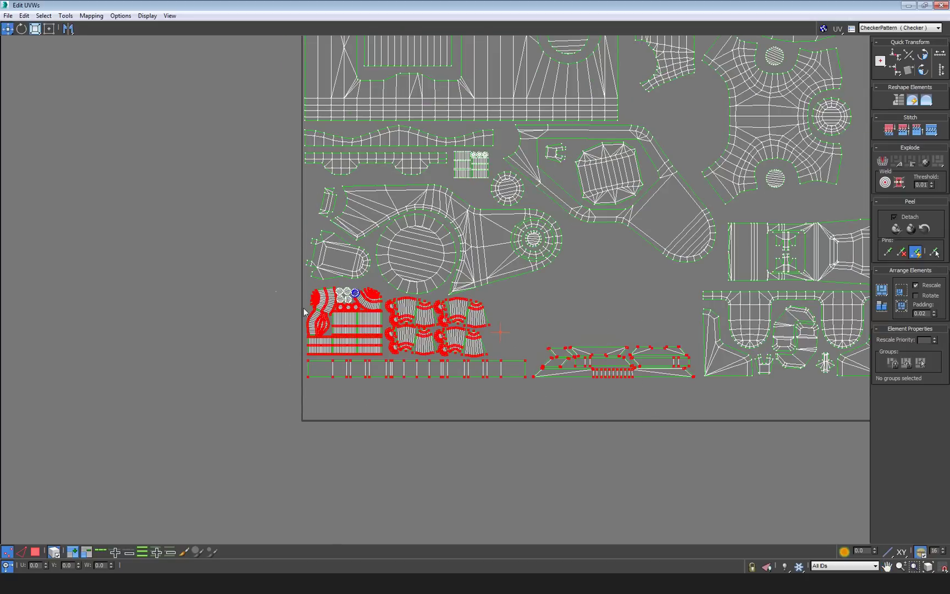
drag(351, 295, 359, 330)
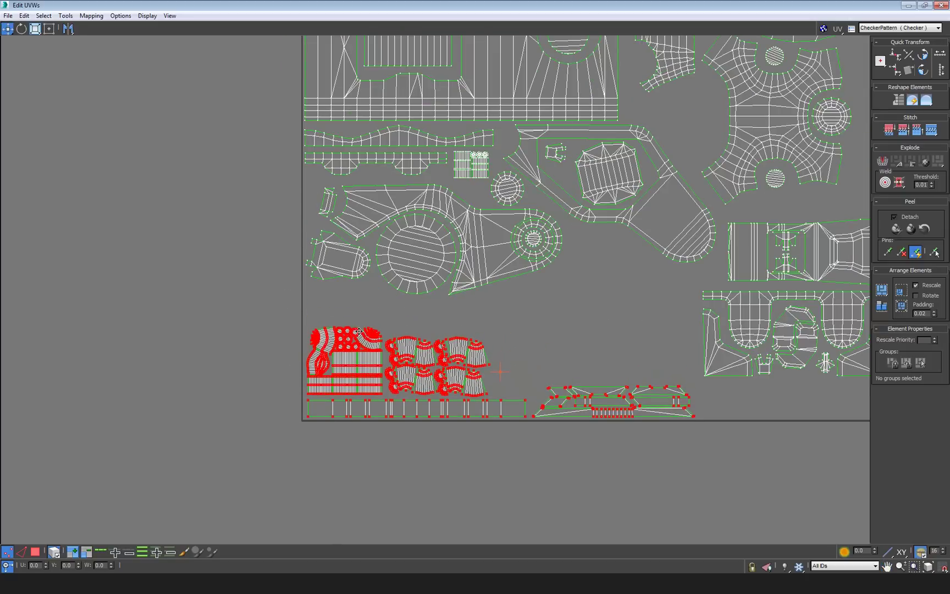
- Move the UV island group with the two rounded U-shaped pieces down to the bottom border of the UV tile
middle_drag(499, 329, 251, 339)
scroll(477, 330, down, 1)
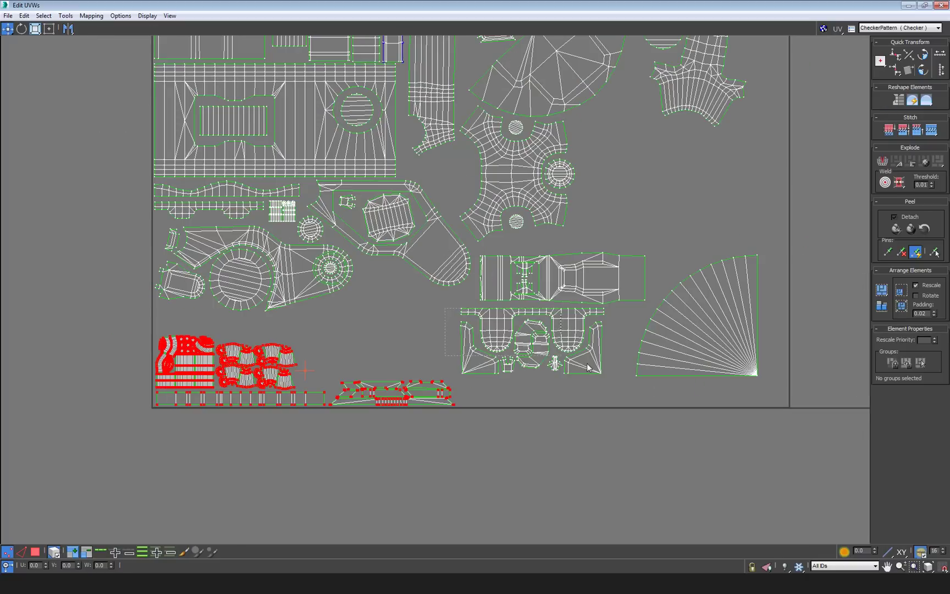
drag(613, 377, 612, 376)
drag(513, 376, 519, 404)
- Move the long horizontal UV island group into the empty gap above the small islands in the lower-left area of the tile
click(483, 306)
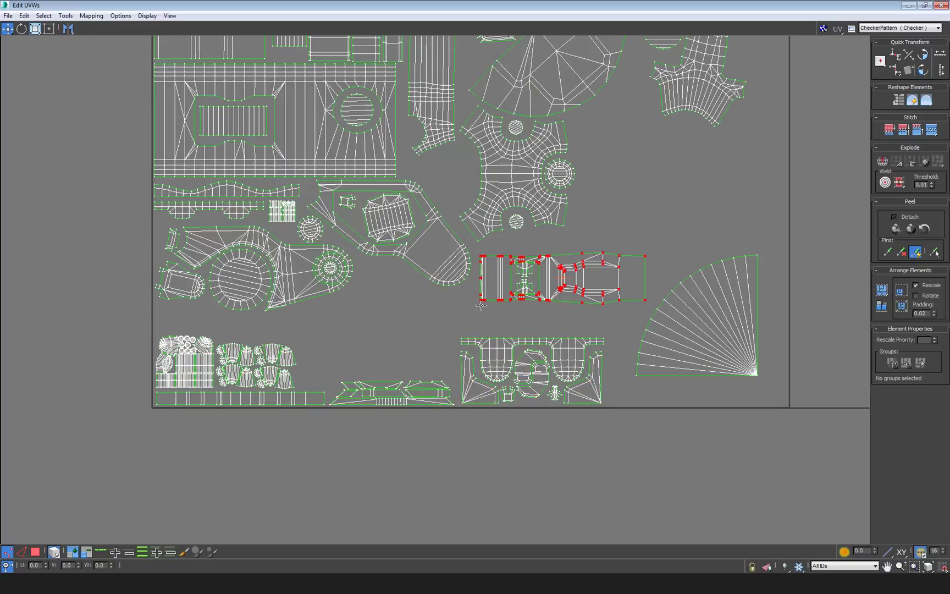
drag(482, 305, 316, 358)
key(ctrl+z)
drag(525, 272, 337, 350)
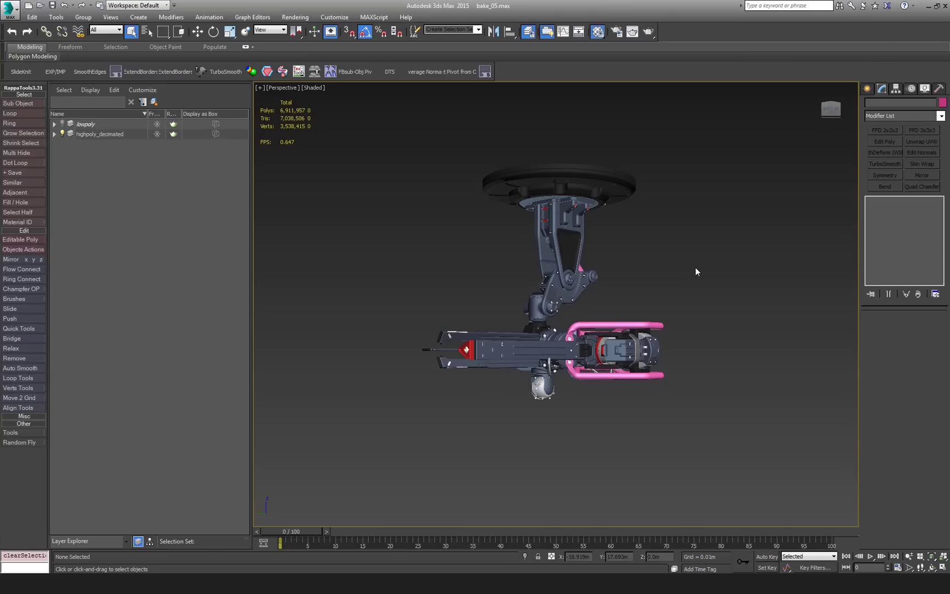
- In bake_05.max, select all objects that use the 07 - Default material and hide every other object
key(m)
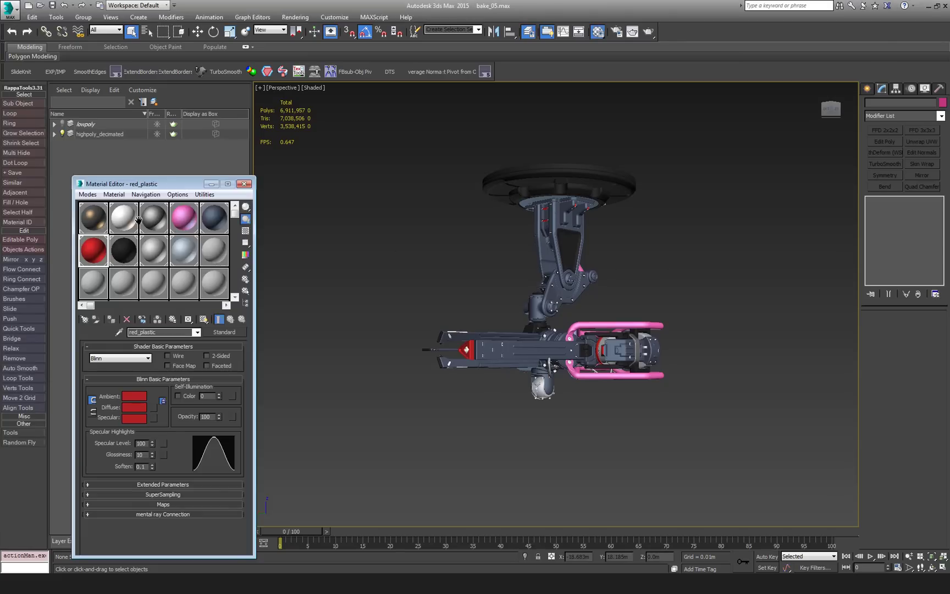
click(102, 224)
click(112, 194)
click(137, 231)
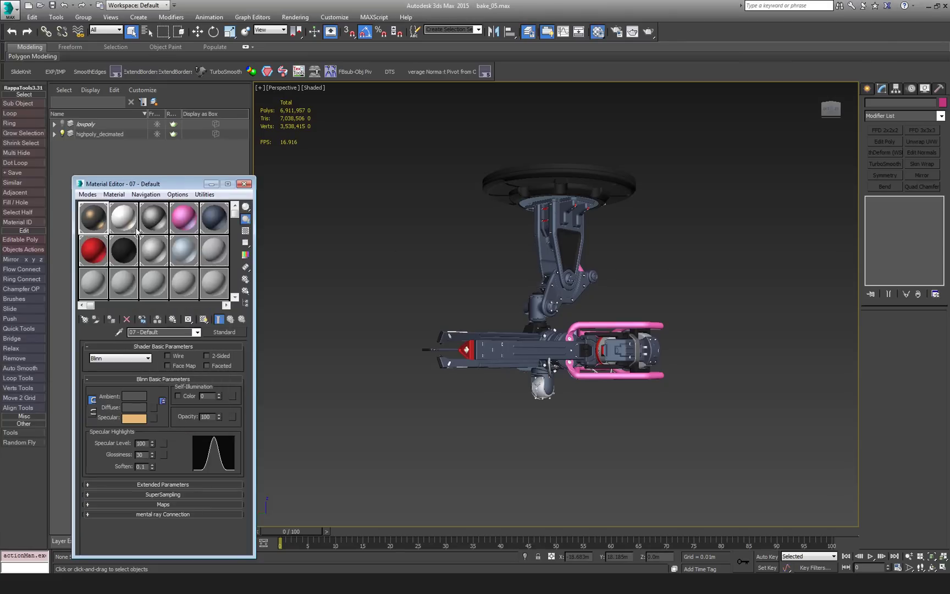
key(h)
click(163, 276)
right_click(582, 297)
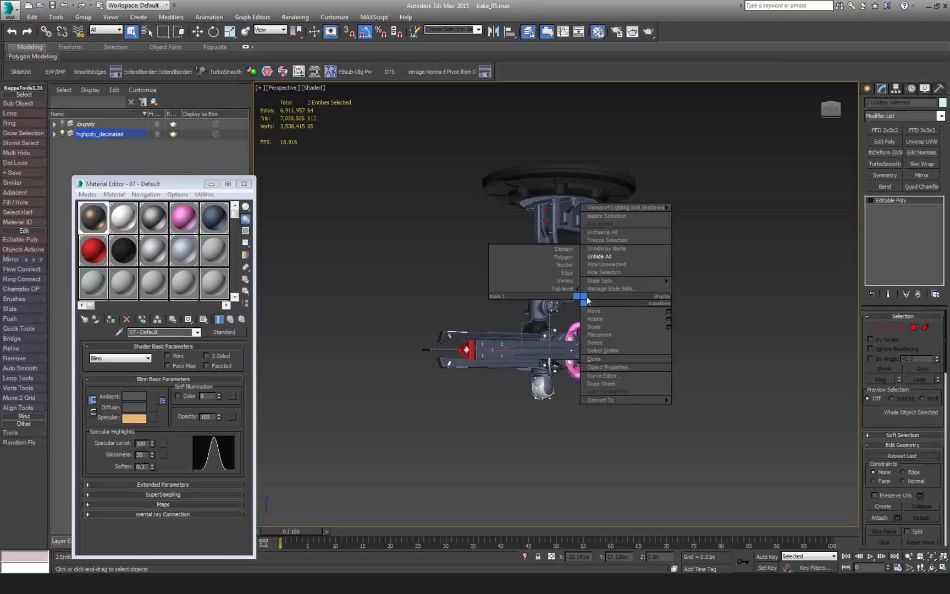
click(599, 272)
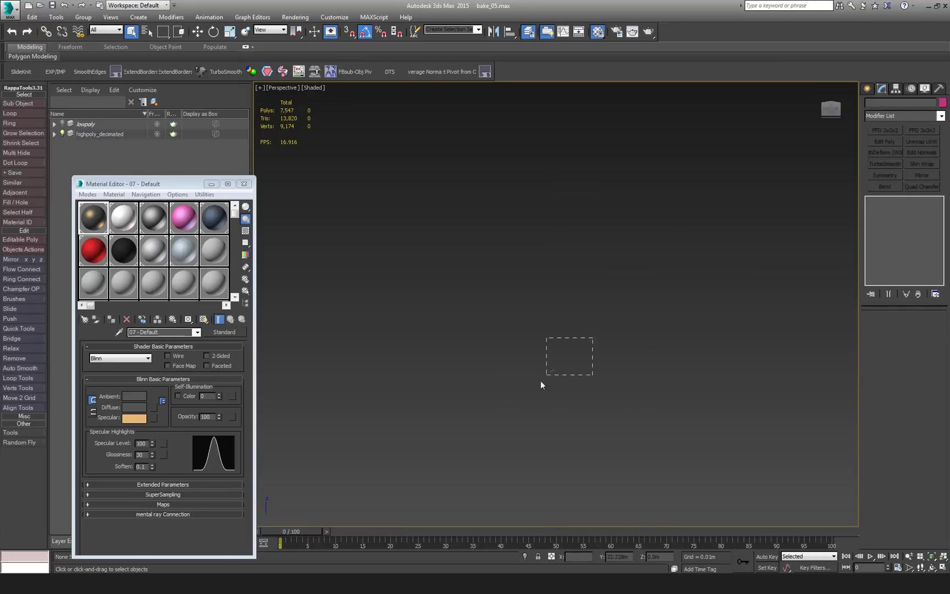
- Frame the remaining open cylinder, Object539, and assign the plastic_cable material to it
drag(541, 381, 538, 385)
key(z)
alt+middle_drag(622, 339, 495, 319)
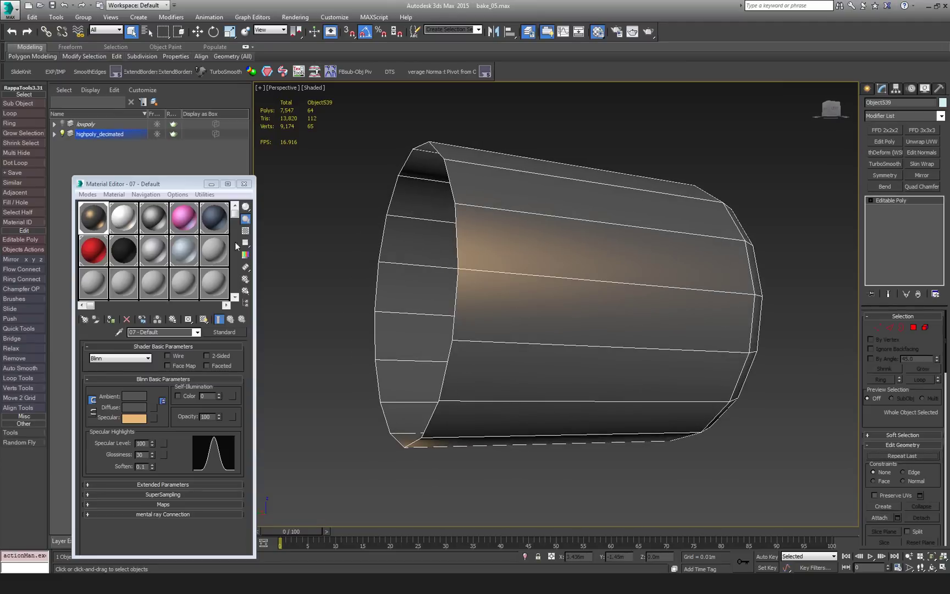
click(144, 224)
click(111, 319)
click(324, 247)
- Unhide all objects, including the lowpoly layer, and bring the turret back into view
scroll(515, 265, down, 3)
right_click(570, 283)
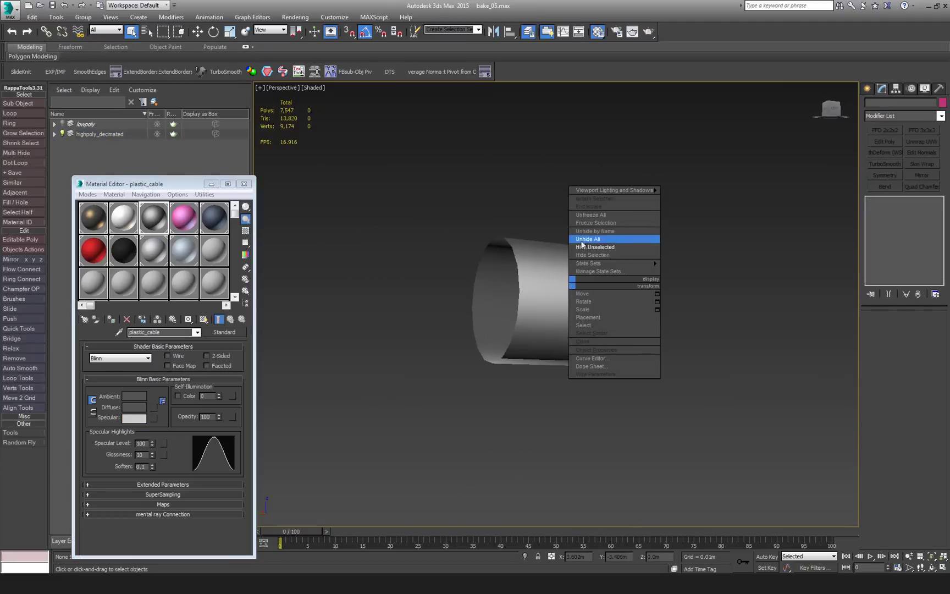
click(583, 240)
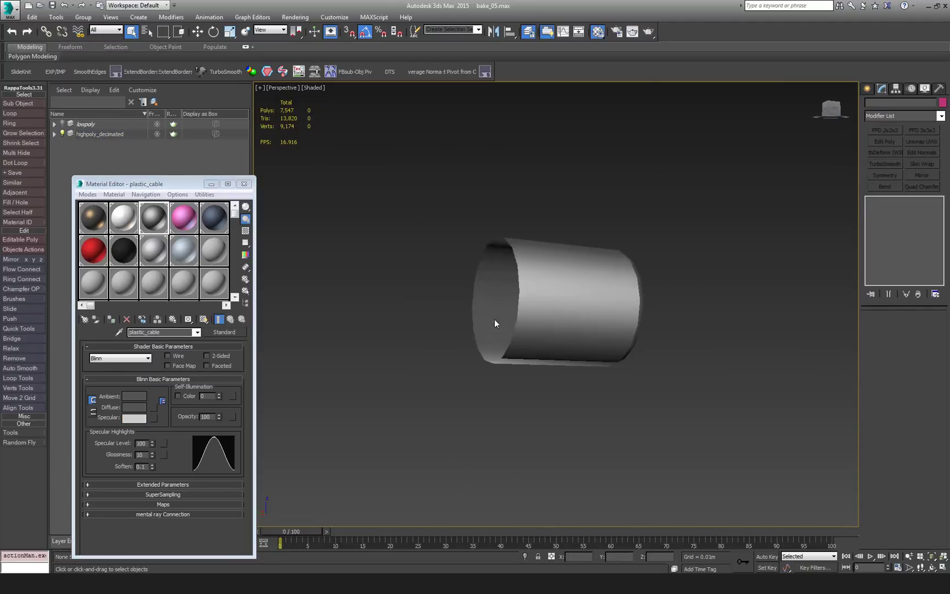
key(alt+u)
middle_drag(530, 289, 510, 303)
scroll(548, 290, down, 5)
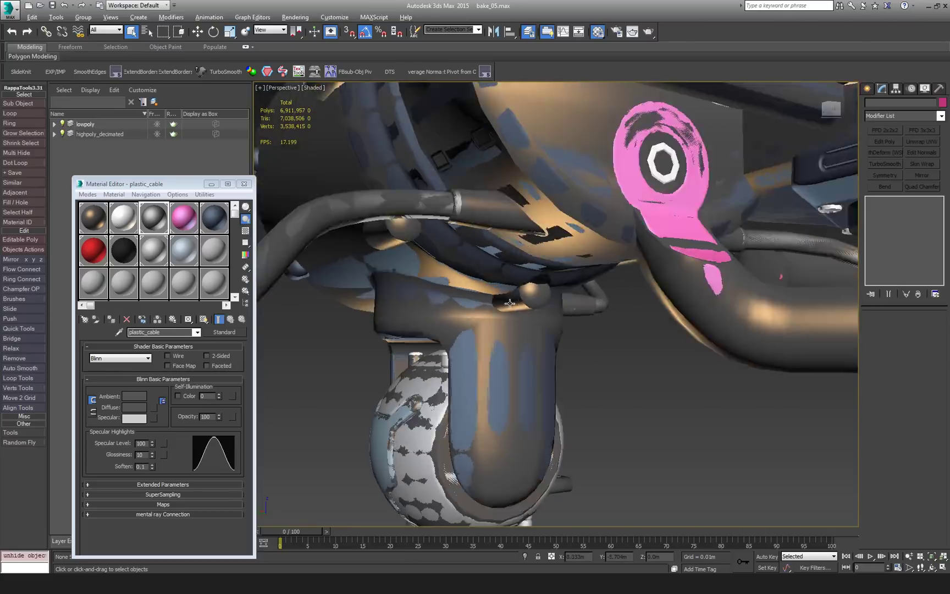
scroll(510, 303, down, 5)
scroll(440, 259, down, 3)
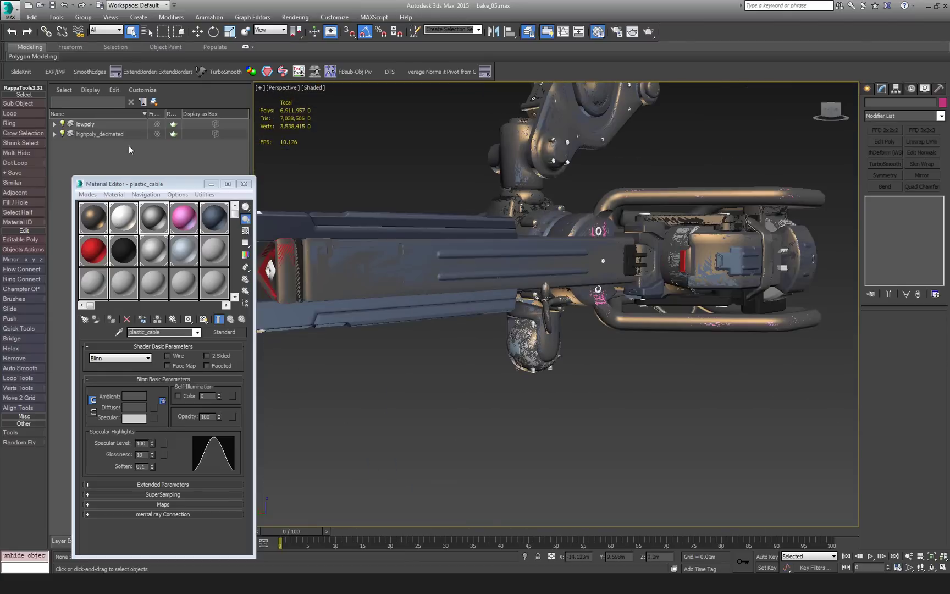
- Expand the lowpoly layer, delete Object587 from it and select Object613
click(90, 124)
click(55, 124)
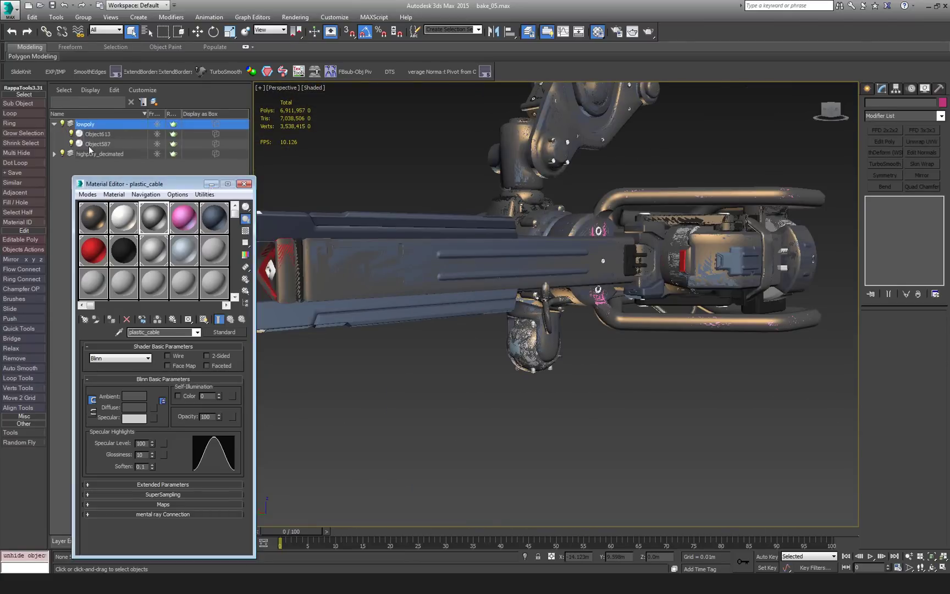
click(209, 184)
click(98, 144)
scroll(554, 275, down, 3)
key(w)
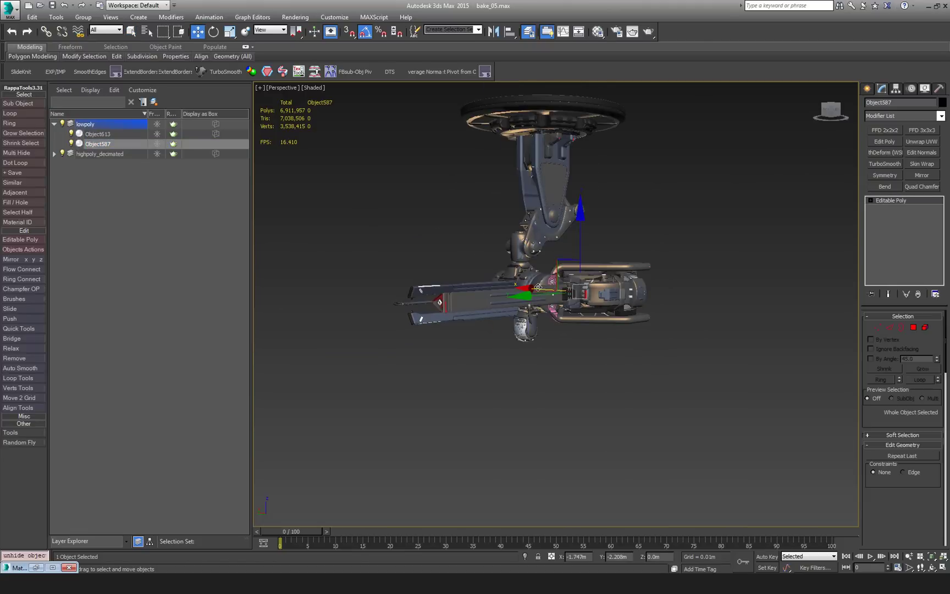
key(Delete)
click(121, 134)
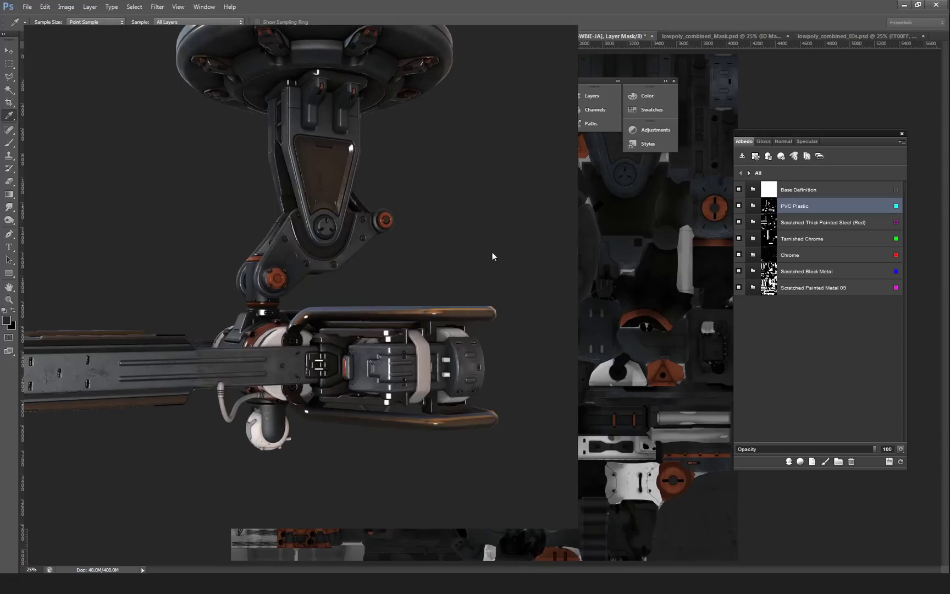
- In Photoshop with dDo, search the material library for "rubber" and create the Rubber Hose material
drag(467, 255, 442, 267)
scroll(442, 267, up, 3)
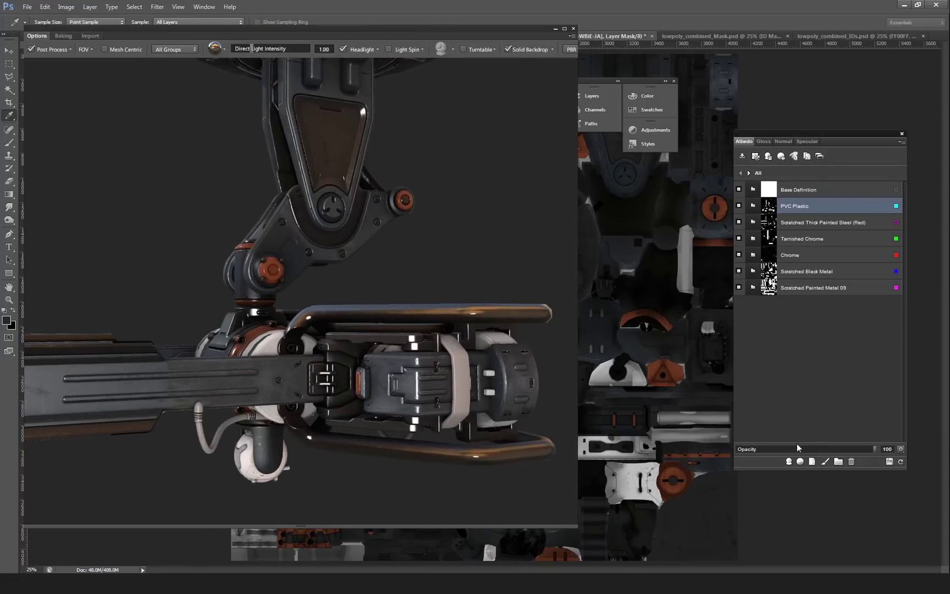
click(788, 462)
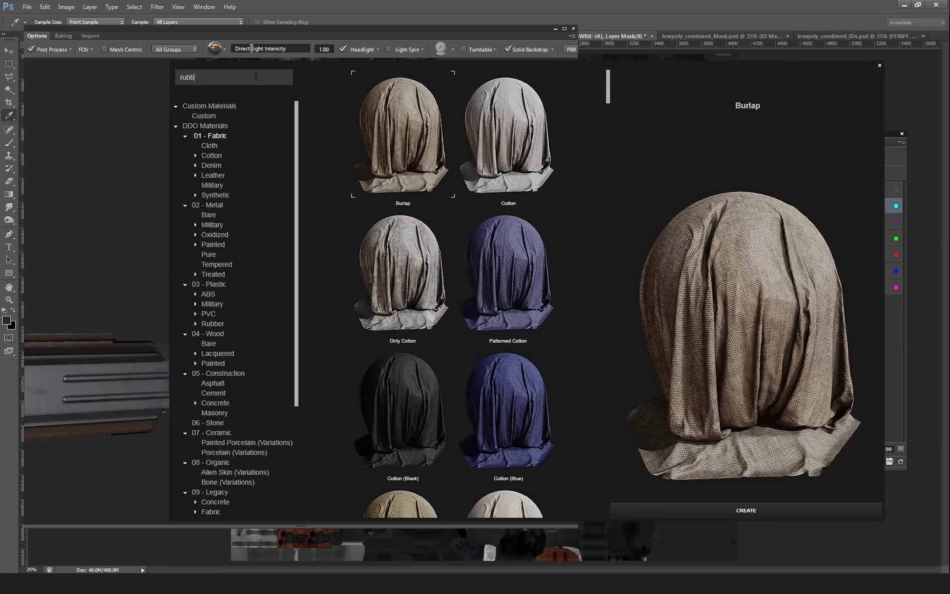
text(rubber)
key(Return)
scroll(510, 249, down, 10)
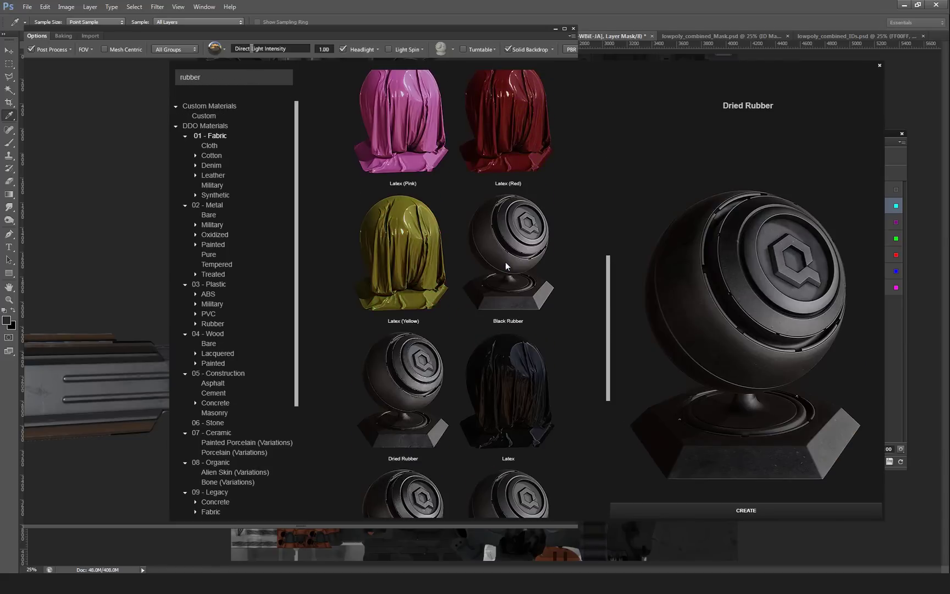
scroll(506, 272, down, 5)
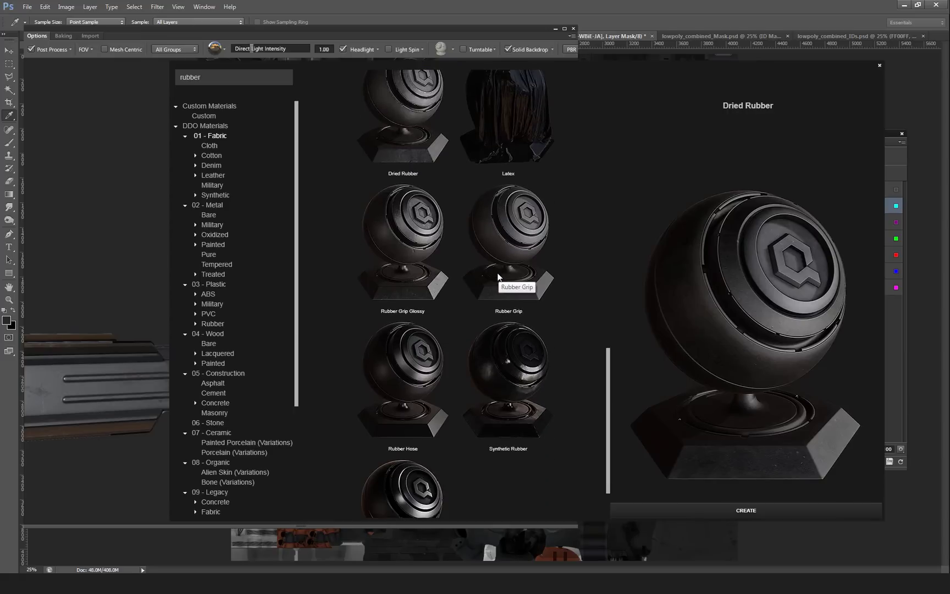
click(409, 364)
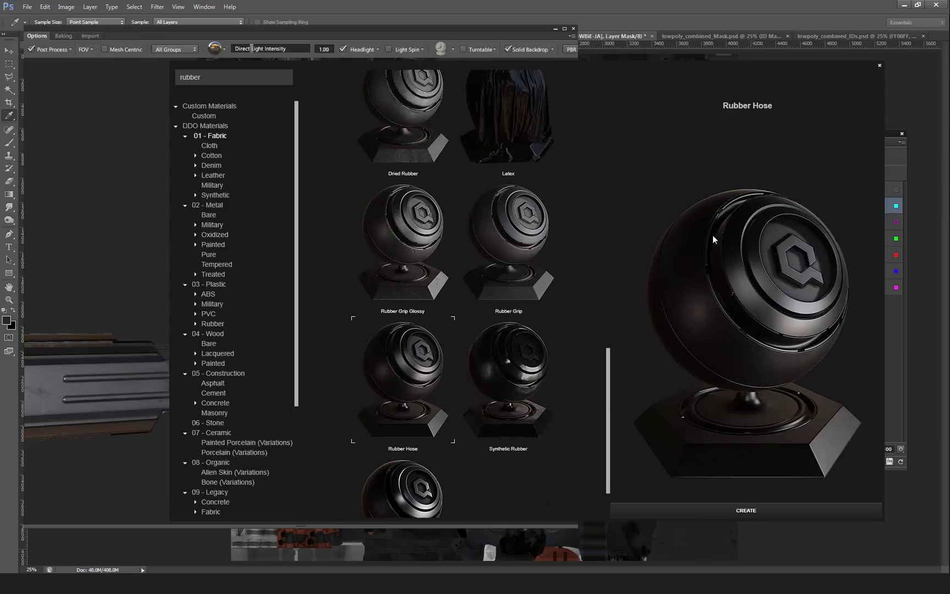
click(770, 506)
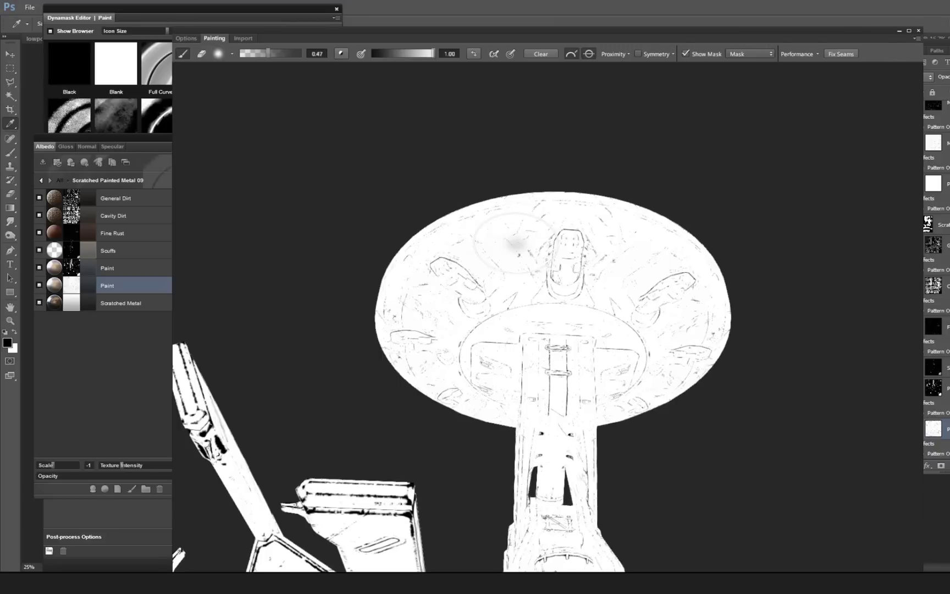
- Paint the mask of the selected Paint layer in Scratched Painted Metal 09 over the turret's round ceiling plate
mouse_move(732, 152)
right_down()
mouse_move(689, 174)
mouse_move(764, 178)
right_up()
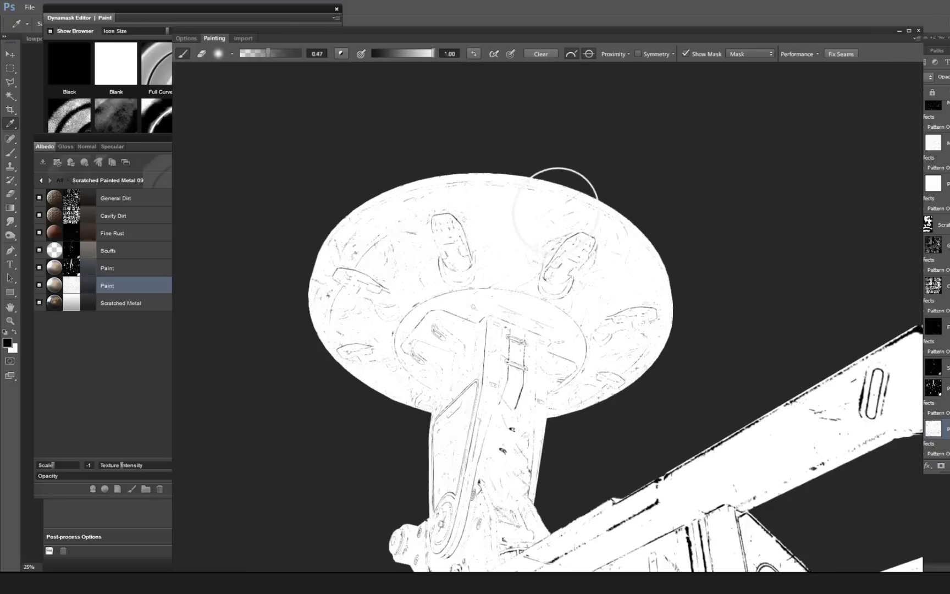
mouse_move(770, 215)
mouse_down()
mouse_move(702, 213)
mouse_move(683, 253)
mouse_up()
drag(834, 282, 765, 272)
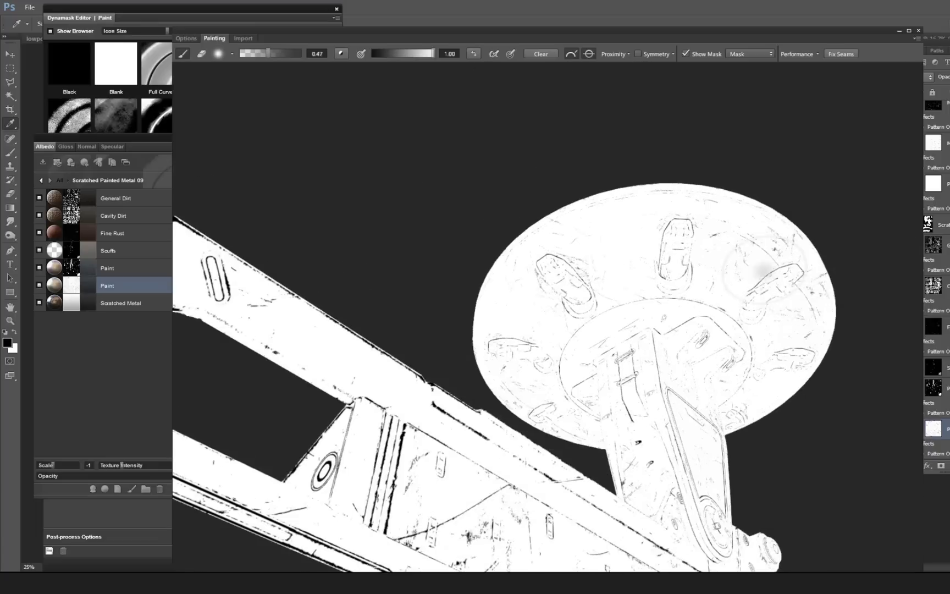
middle_drag(768, 286, 612, 223)
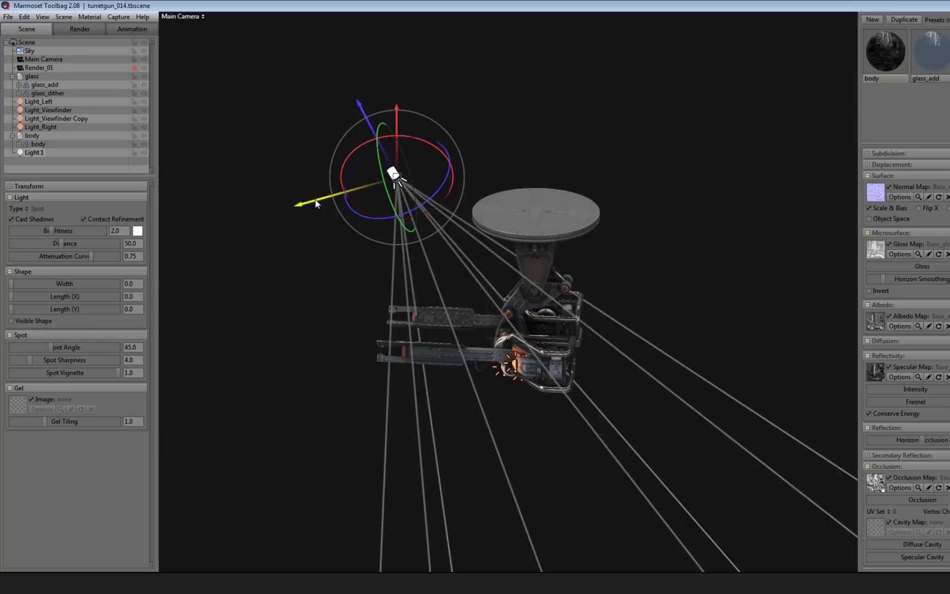
- In Marmoset Toolbag, set the Light1 spotlight's brightness to 20 and distance to 2000, and raise it higher above the turret
scroll(388, 223, up, 3)
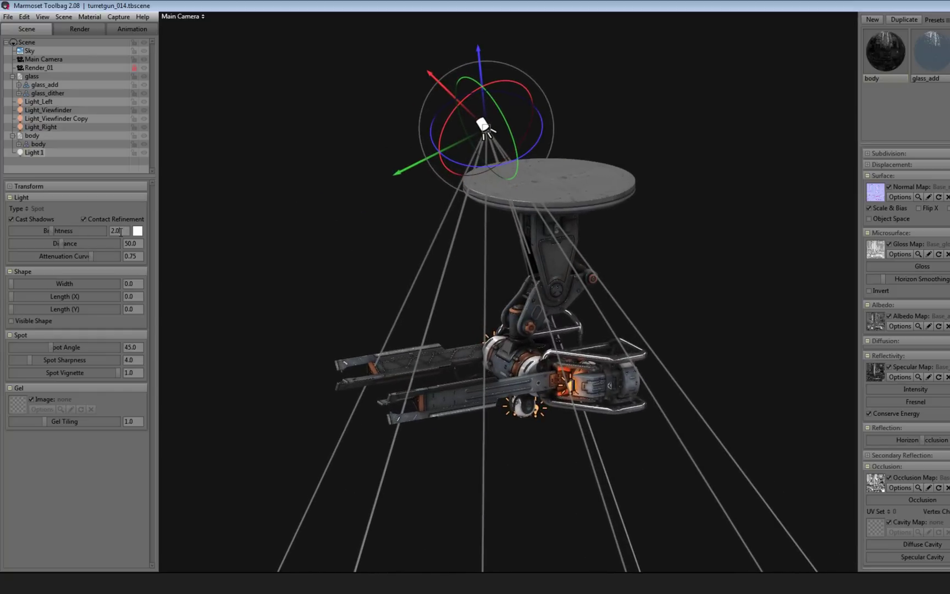
mouse_move(106, 248)
mouse_down()
mouse_move(183, 250)
mouse_move(159, 246)
mouse_up()
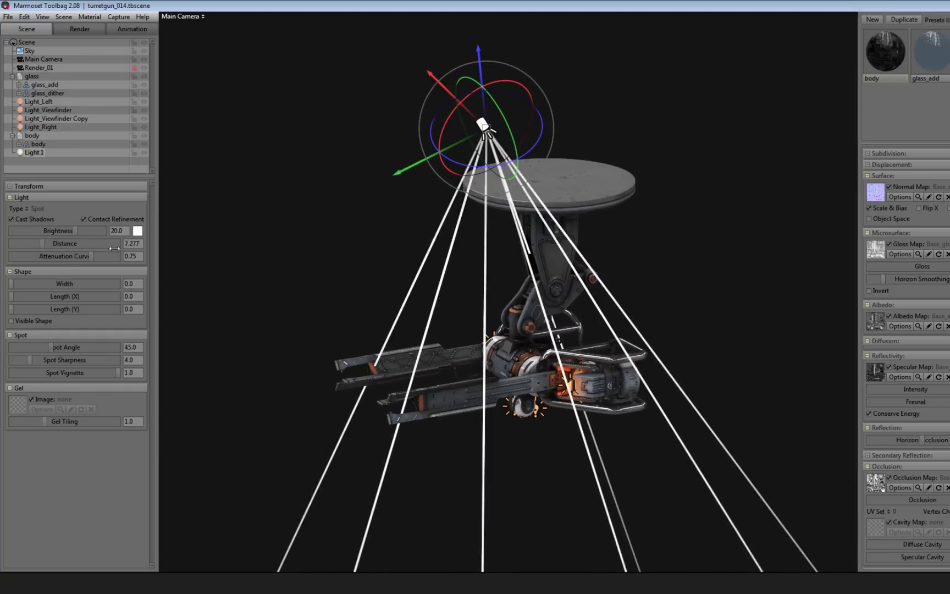
text(2000)
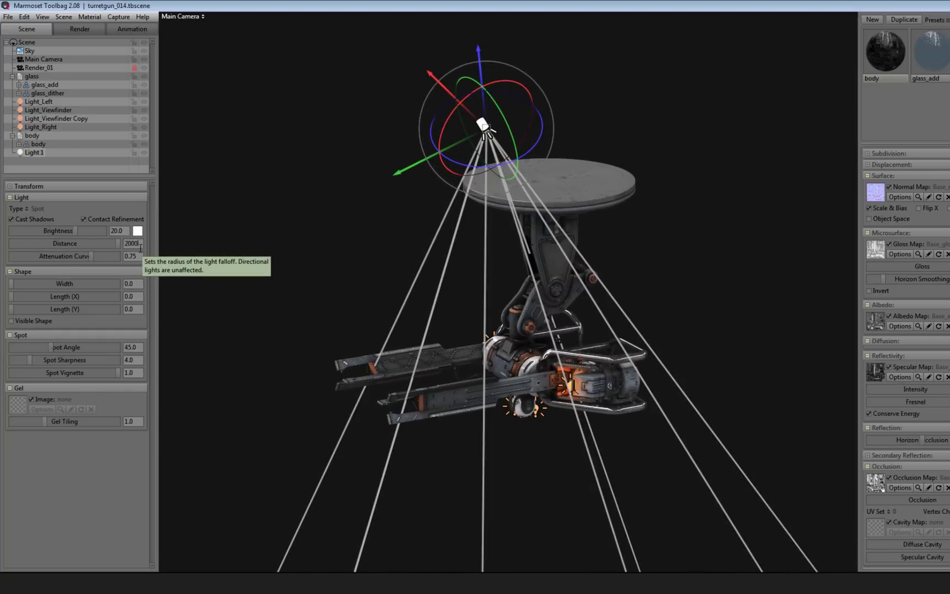
key(Return)
drag(341, 237, 414, 82)
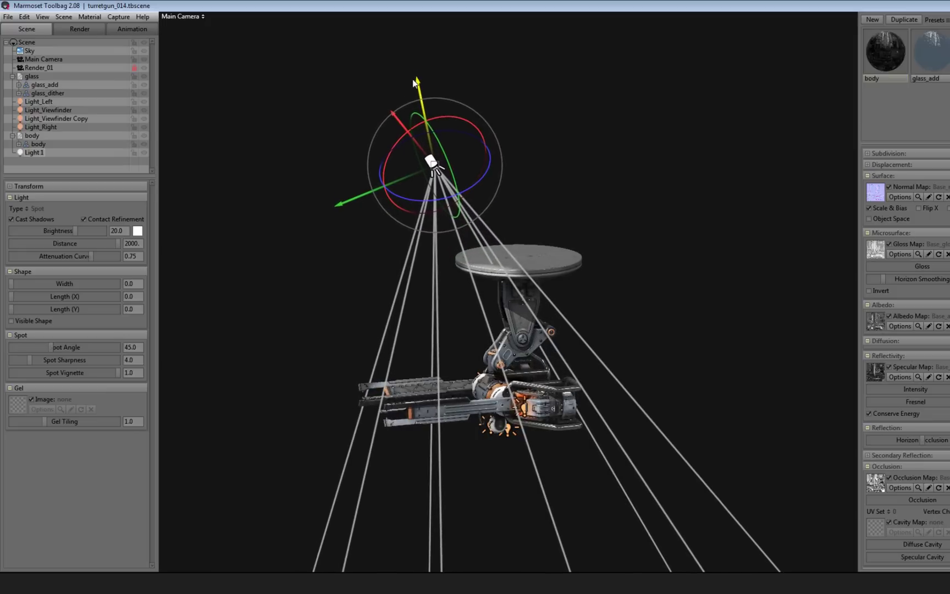
- Widen Light1's spot angle to 53.46 and switch the viewport to the Render_01 camera
drag(52, 347, 59, 347)
drag(427, 293, 397, 278)
scroll(397, 278, up, 2)
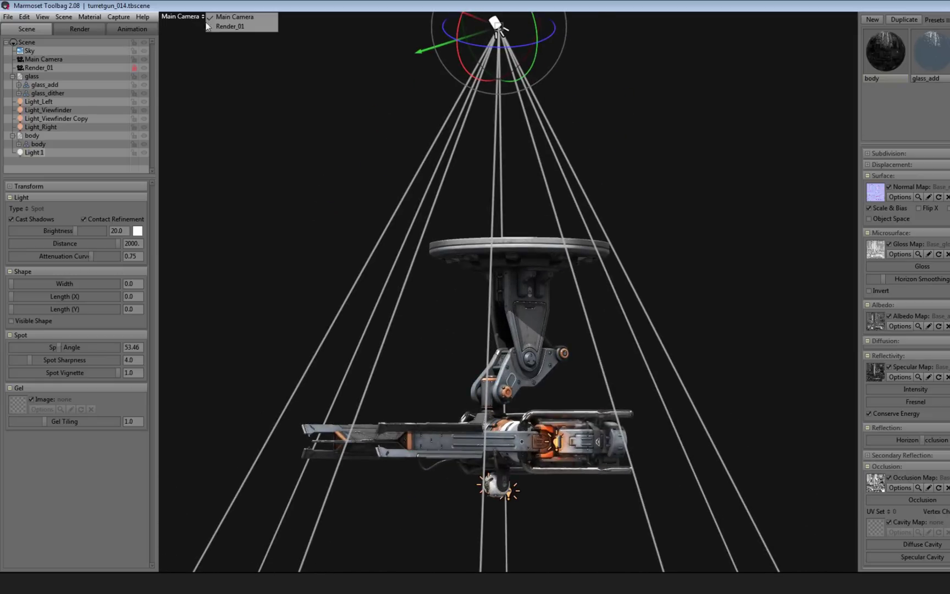
click(215, 26)
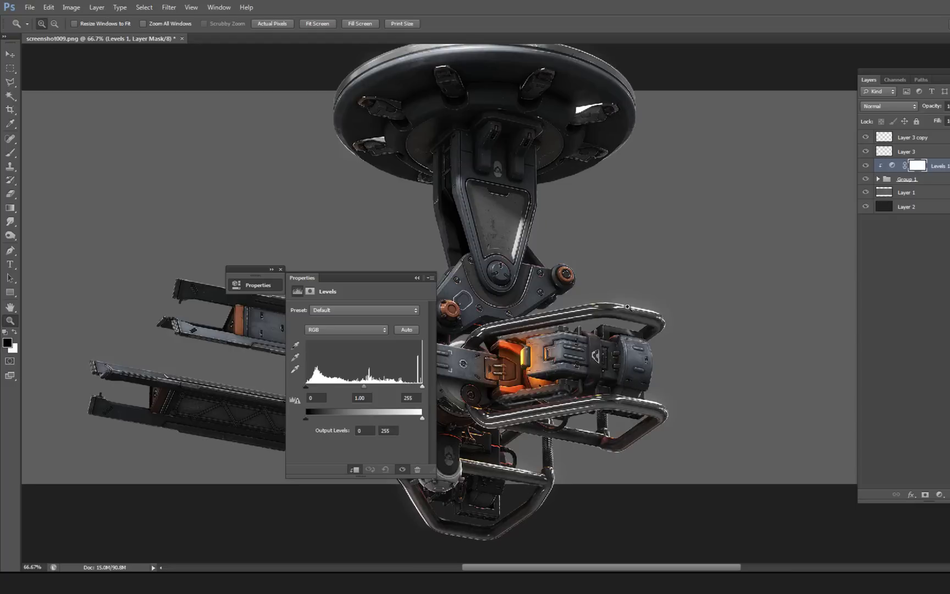
- In Photoshop, set the white input level of the Levels 1 adjustment layer above Group 1 to 245
click(628, 306)
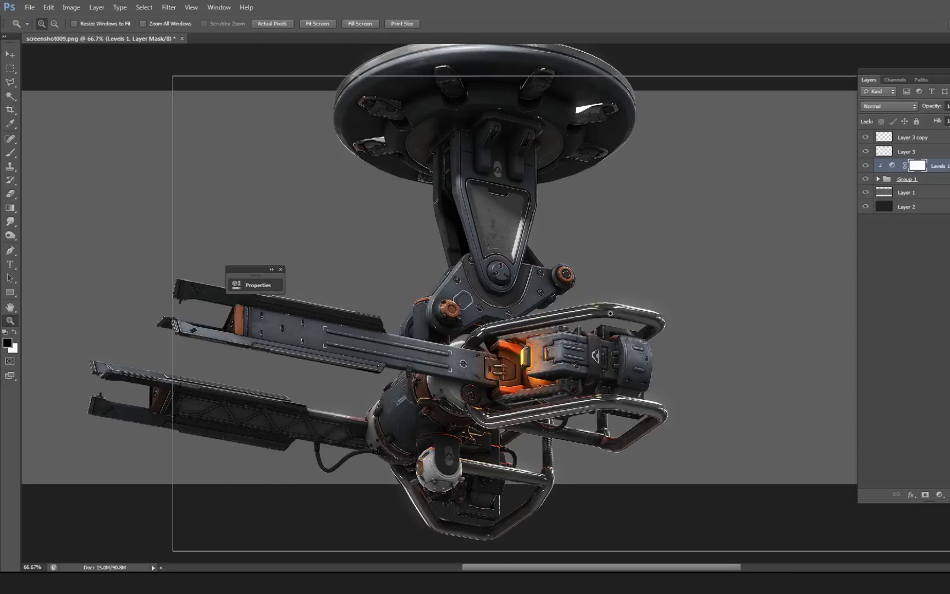
double_click(890, 168)
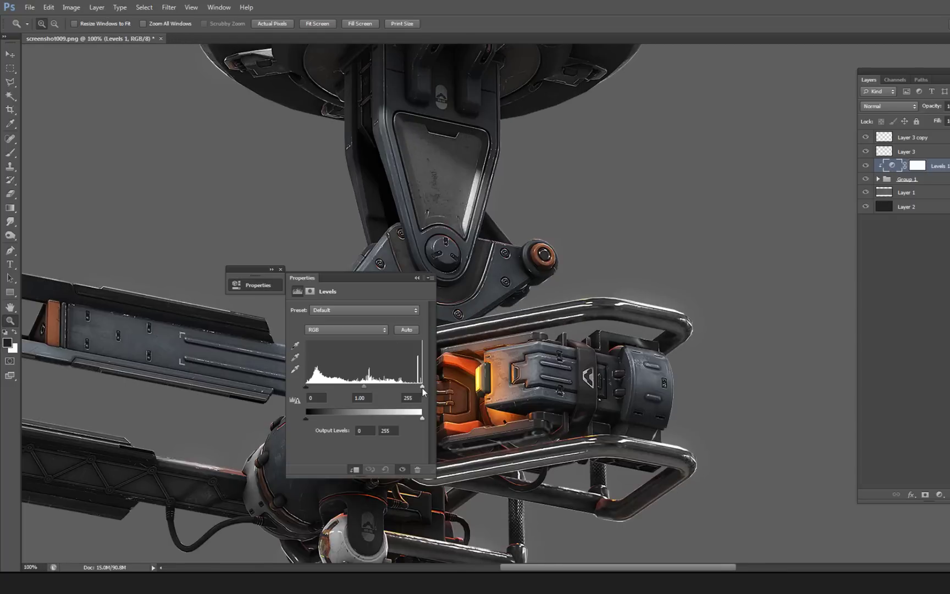
mouse_move(423, 388)
mouse_down()
mouse_move(408, 391)
mouse_move(418, 391)
mouse_up()
text(245)
click(417, 278)
drag(418, 278, 429, 210)
key(ctrl+minus)
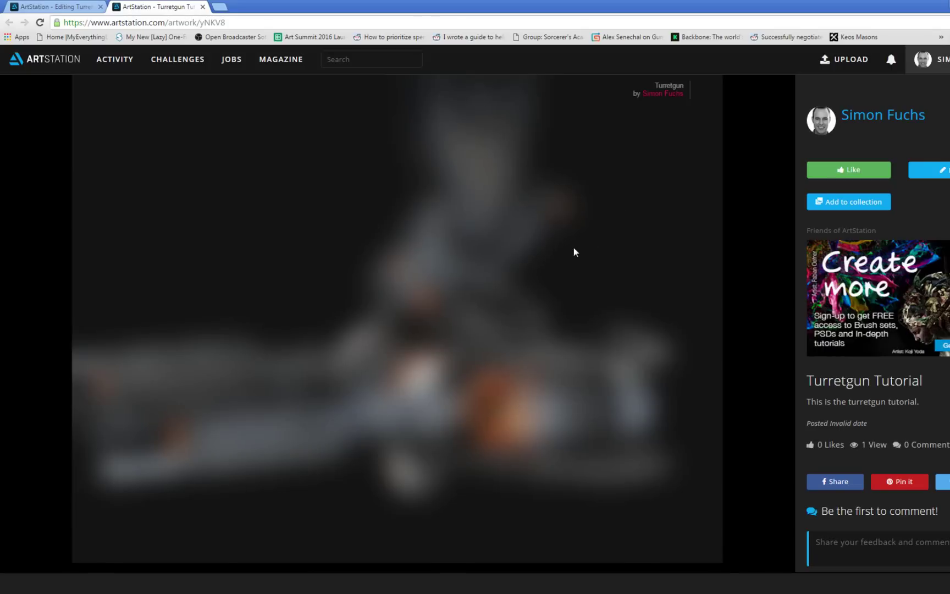
- On the ArtStation page Turretgun Tutorial in the browser, inspect the turret in the interactive 3D viewer from other angles
drag(630, 273, 366, 297)
right_drag(369, 291, 295, 284)
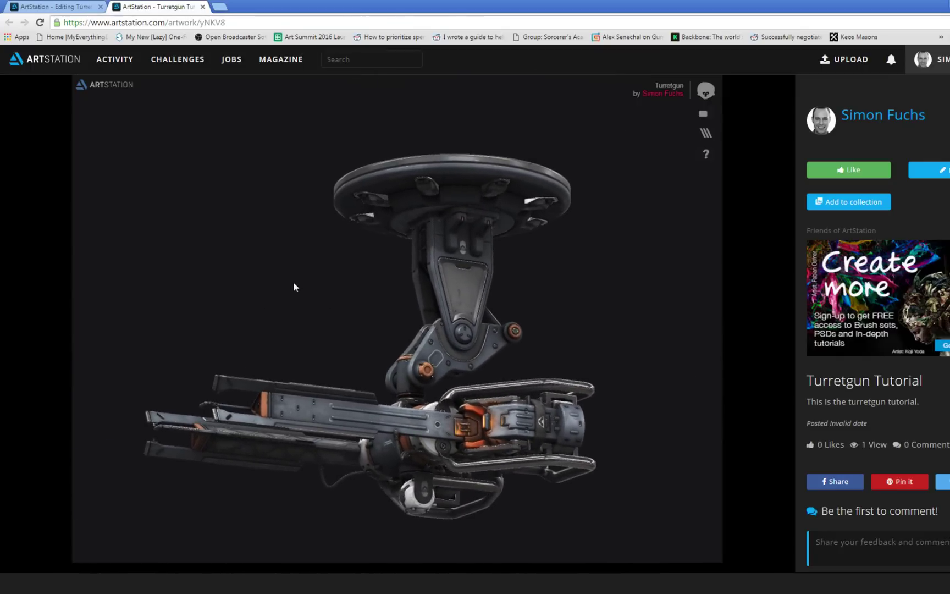